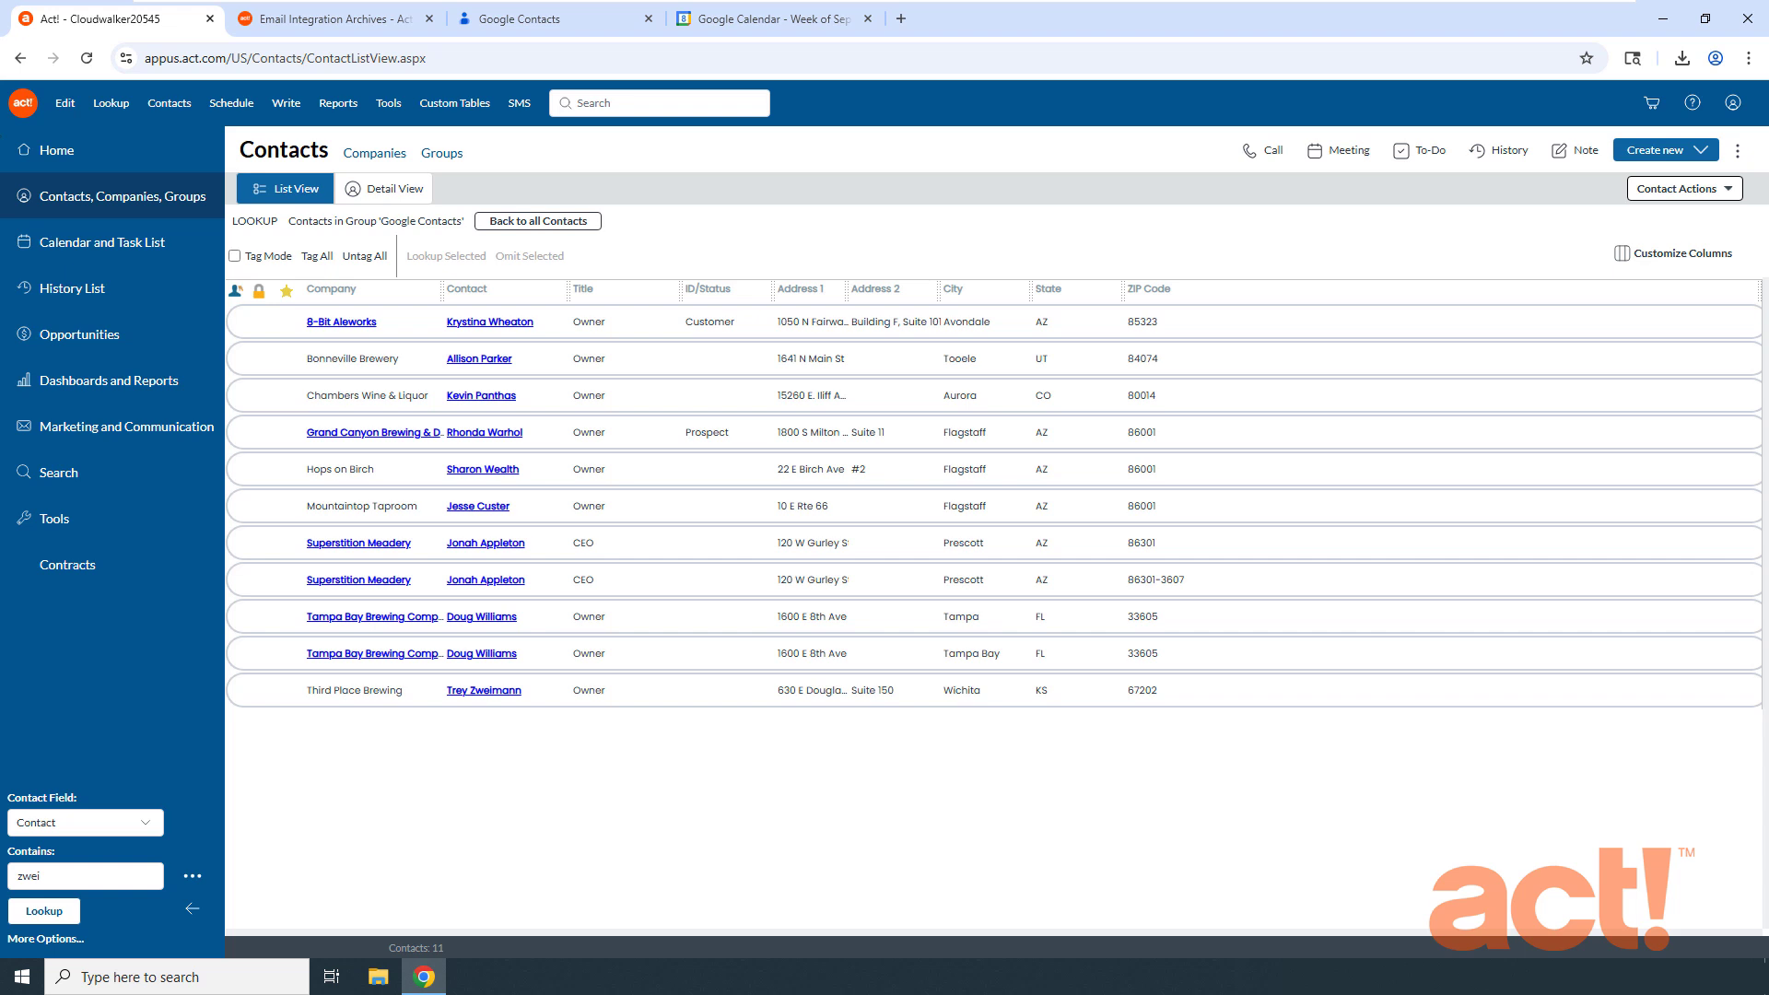
Switch to the Act! training website and browse the Email Integration videos for Act! Cloud
click(351, 27)
scroll(375, 316, up, 8)
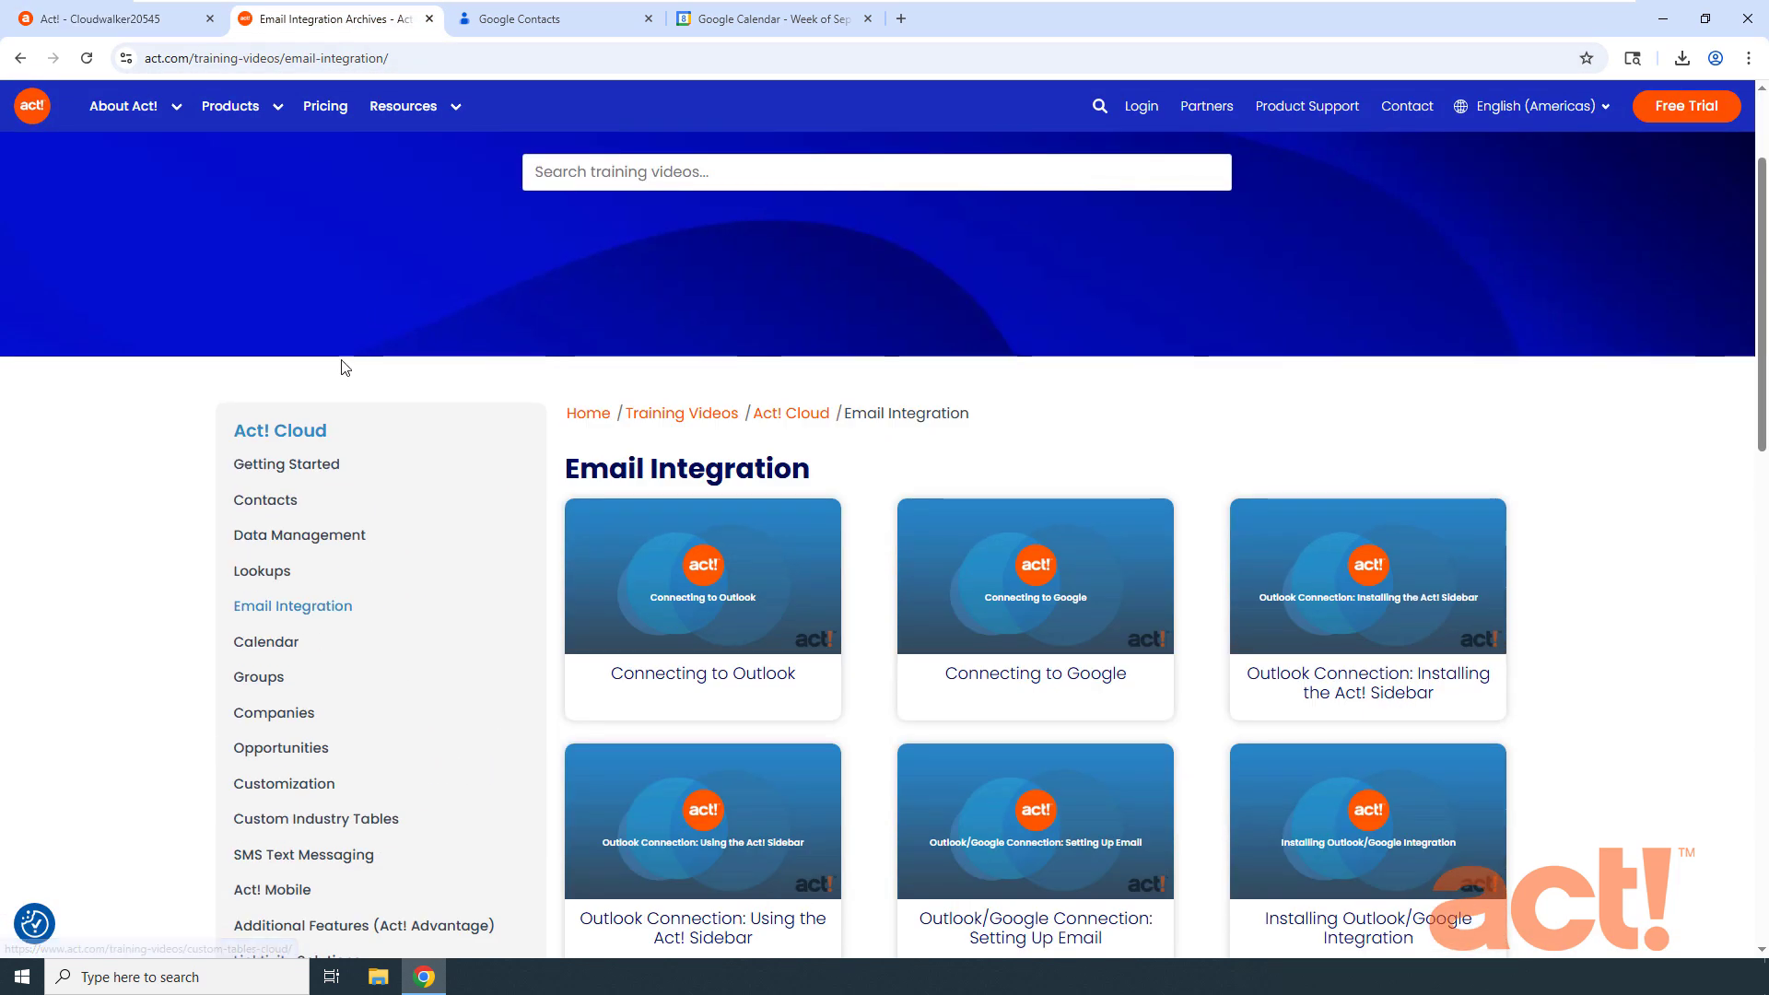
click(276, 608)
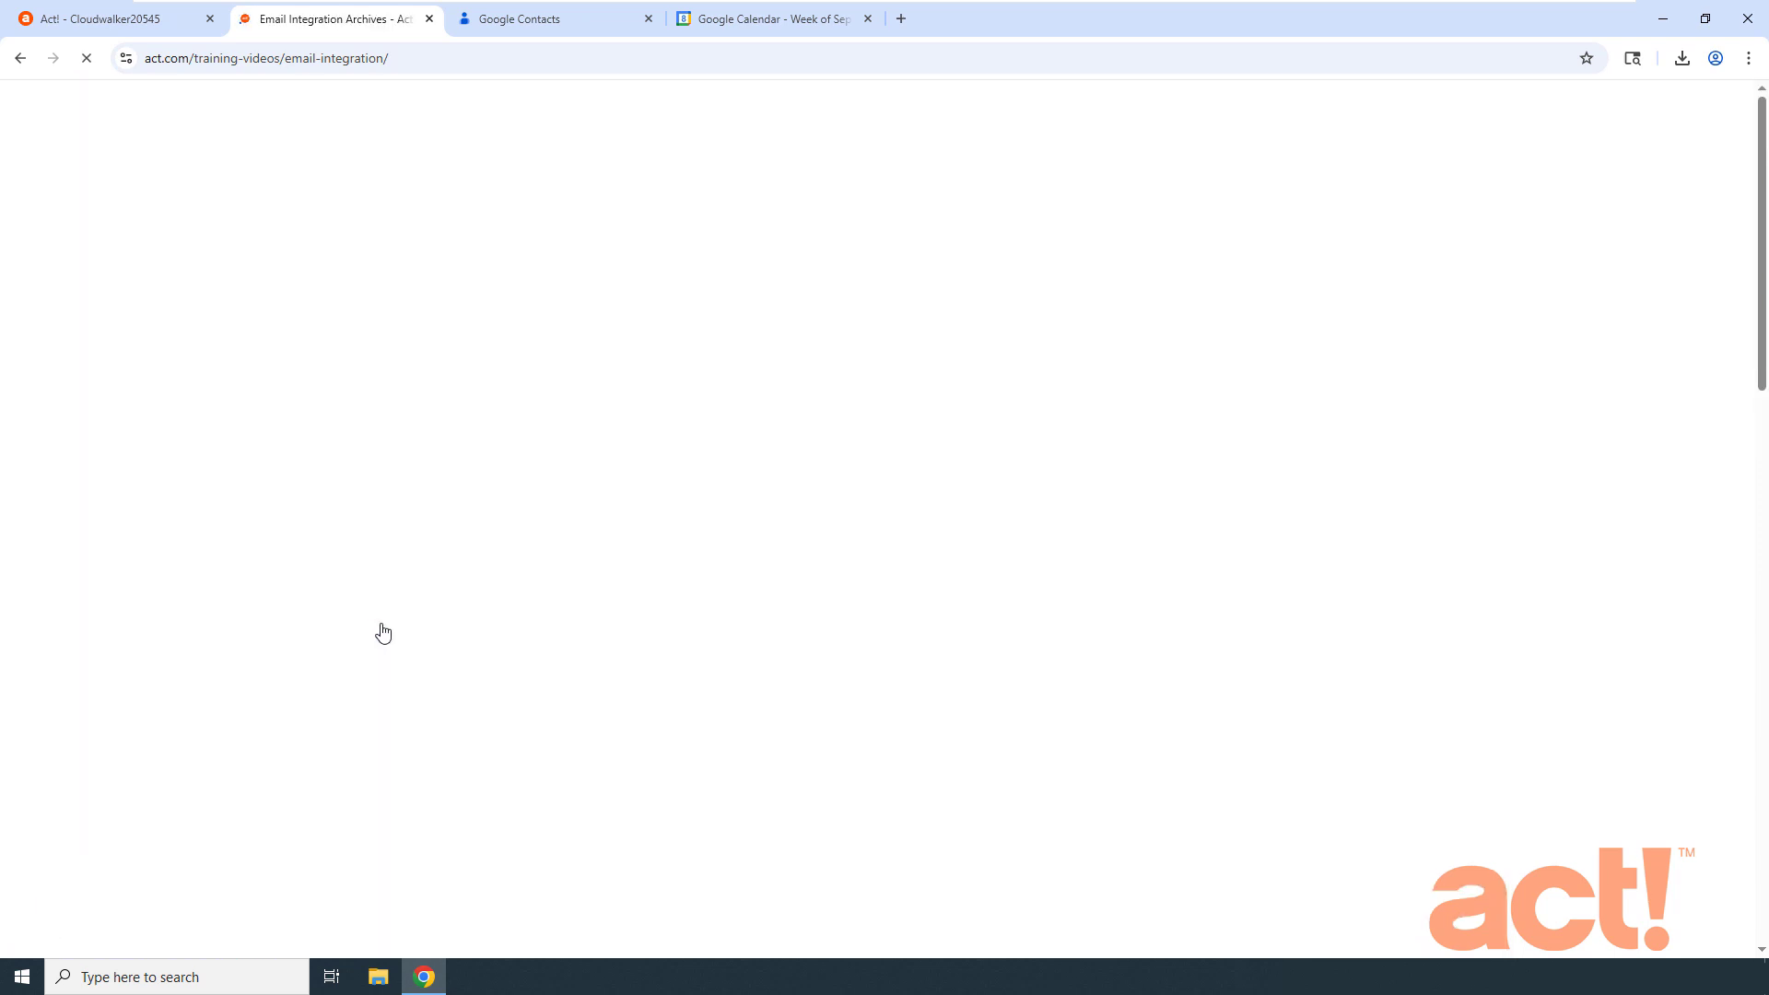
scroll(1013, 650, down, 4)
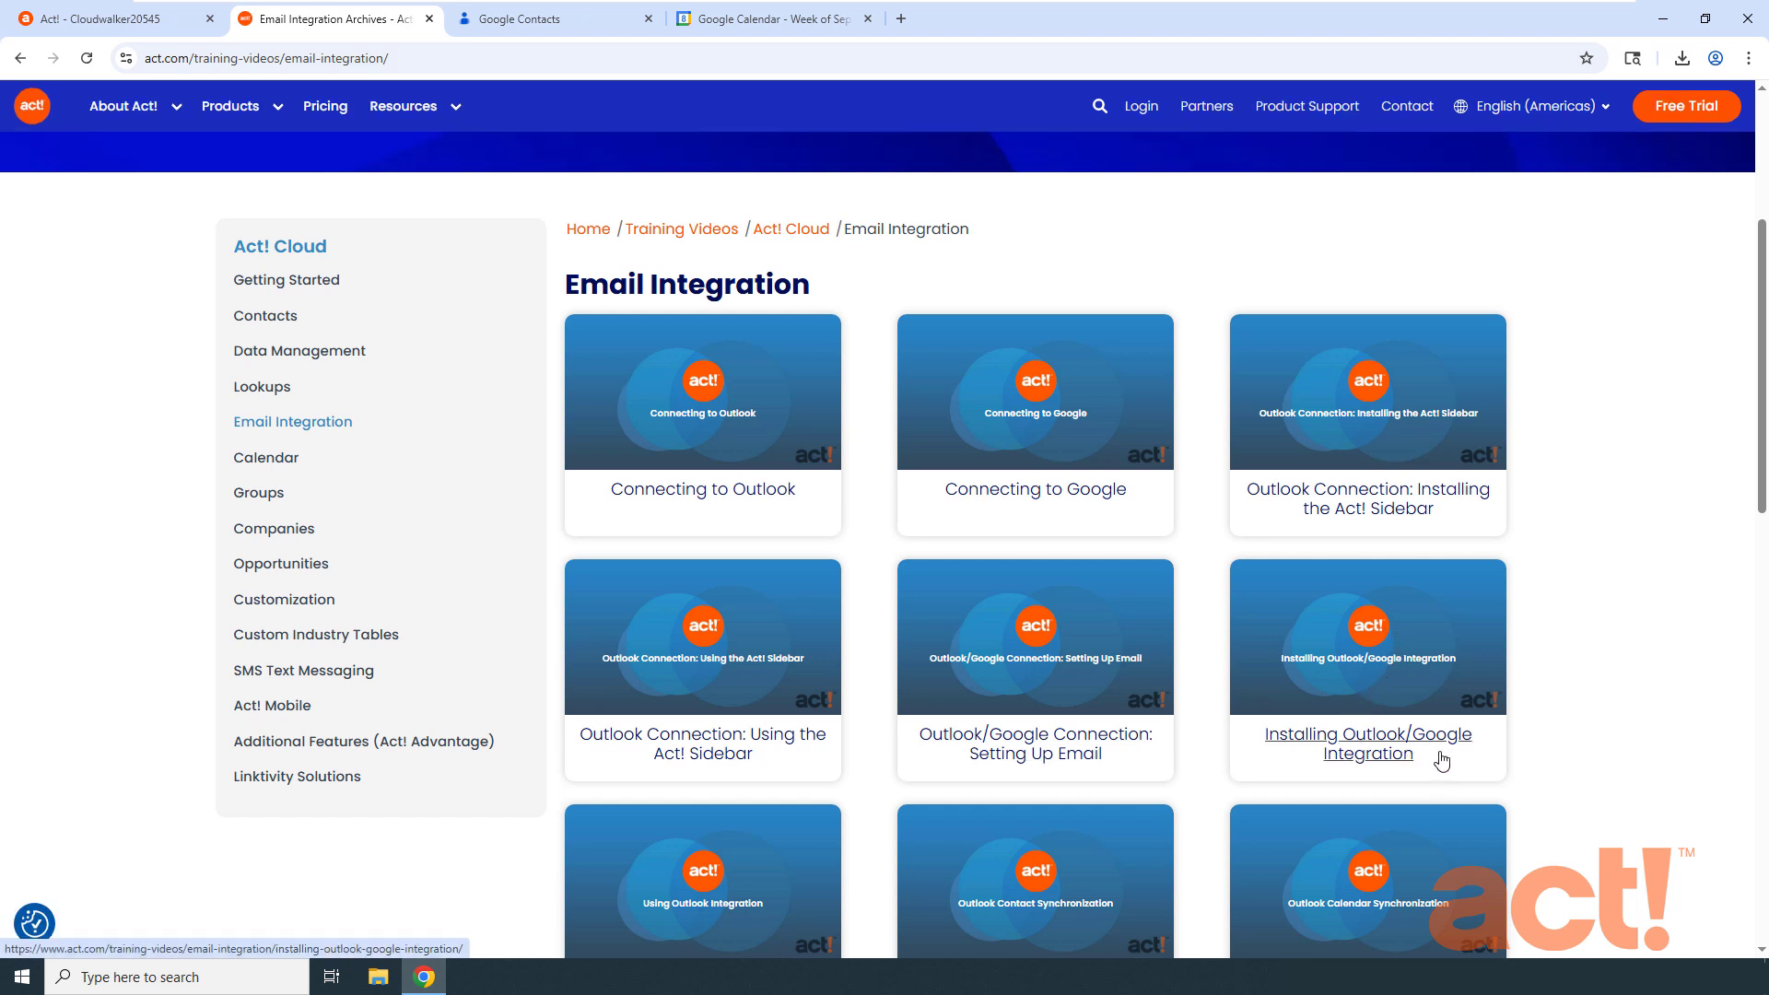
Return to the Act! database and show only the Email/Calendar Tools on the Tools page
click(154, 24)
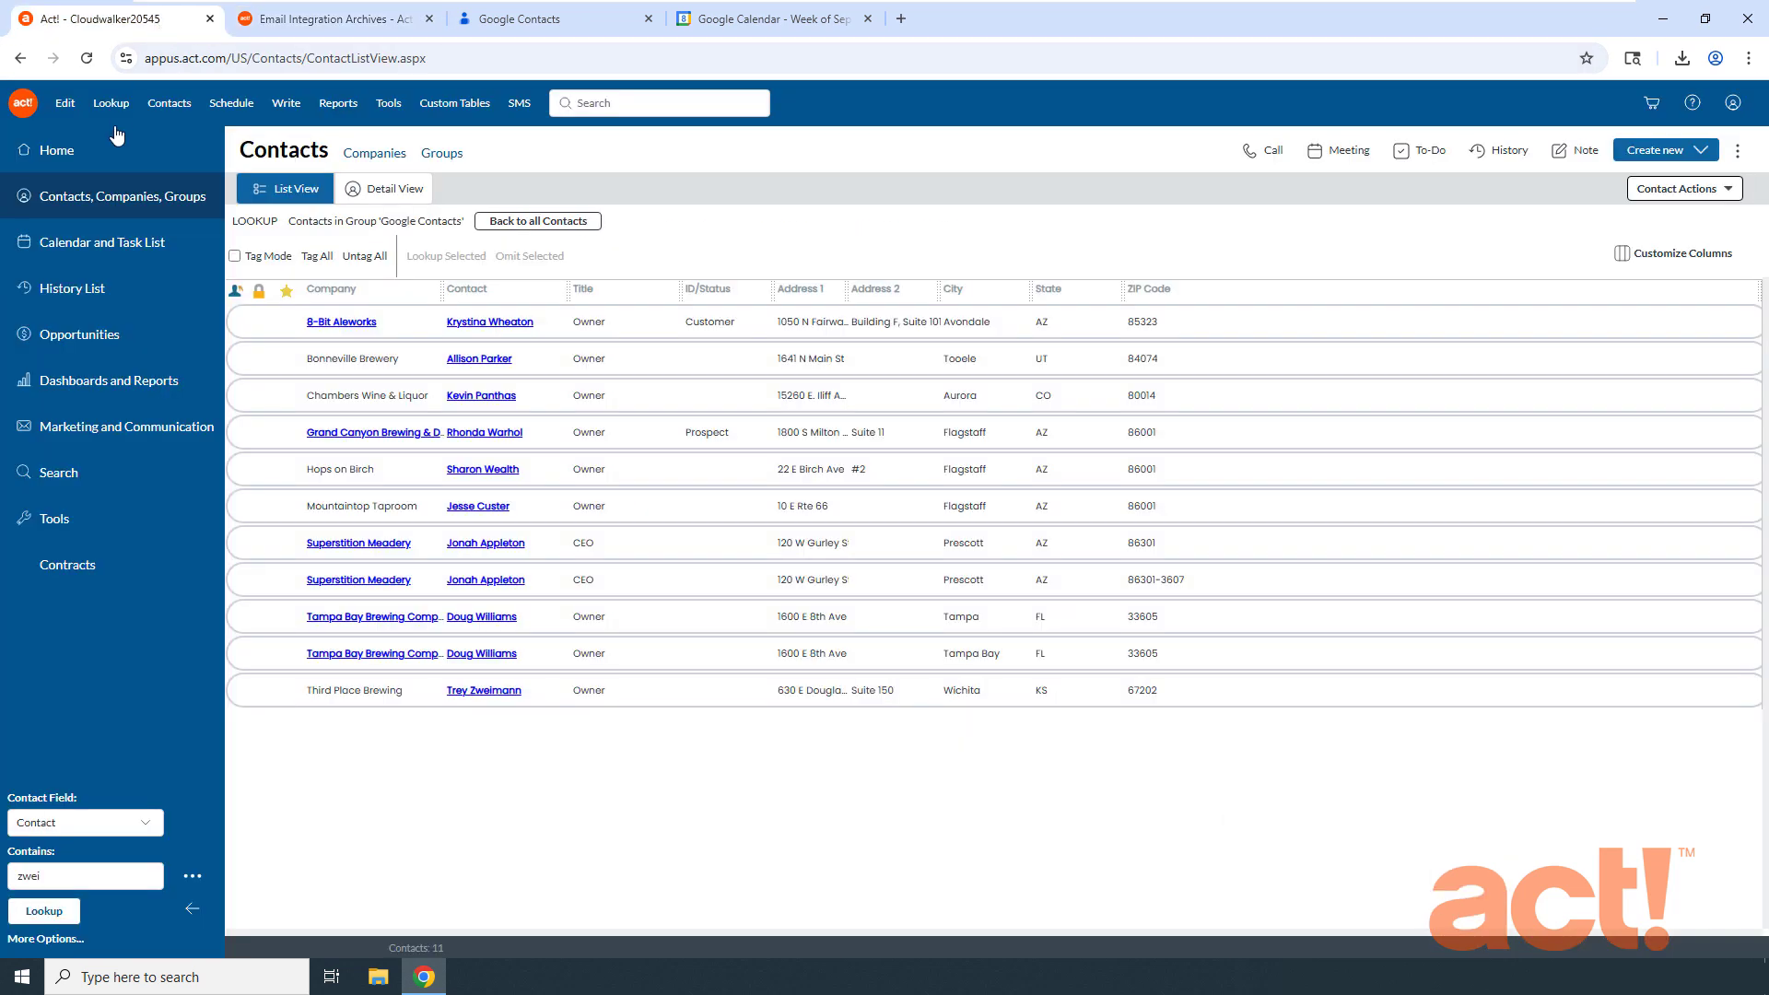
click(61, 521)
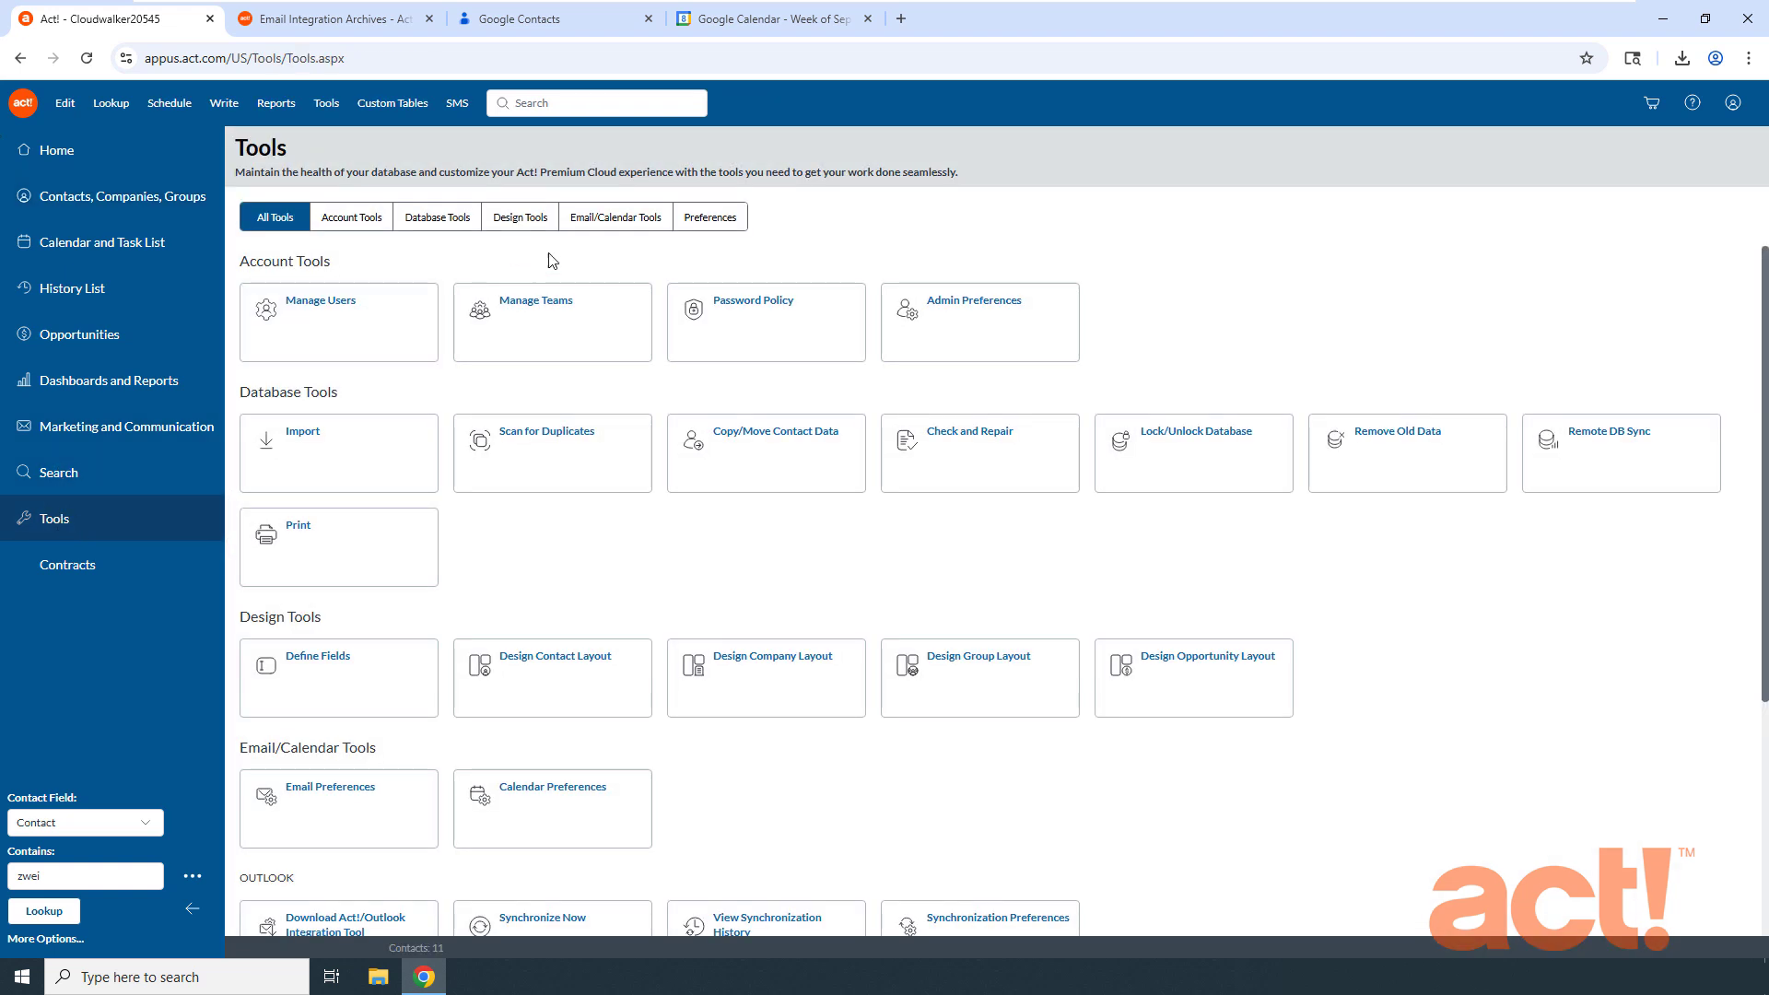
click(624, 222)
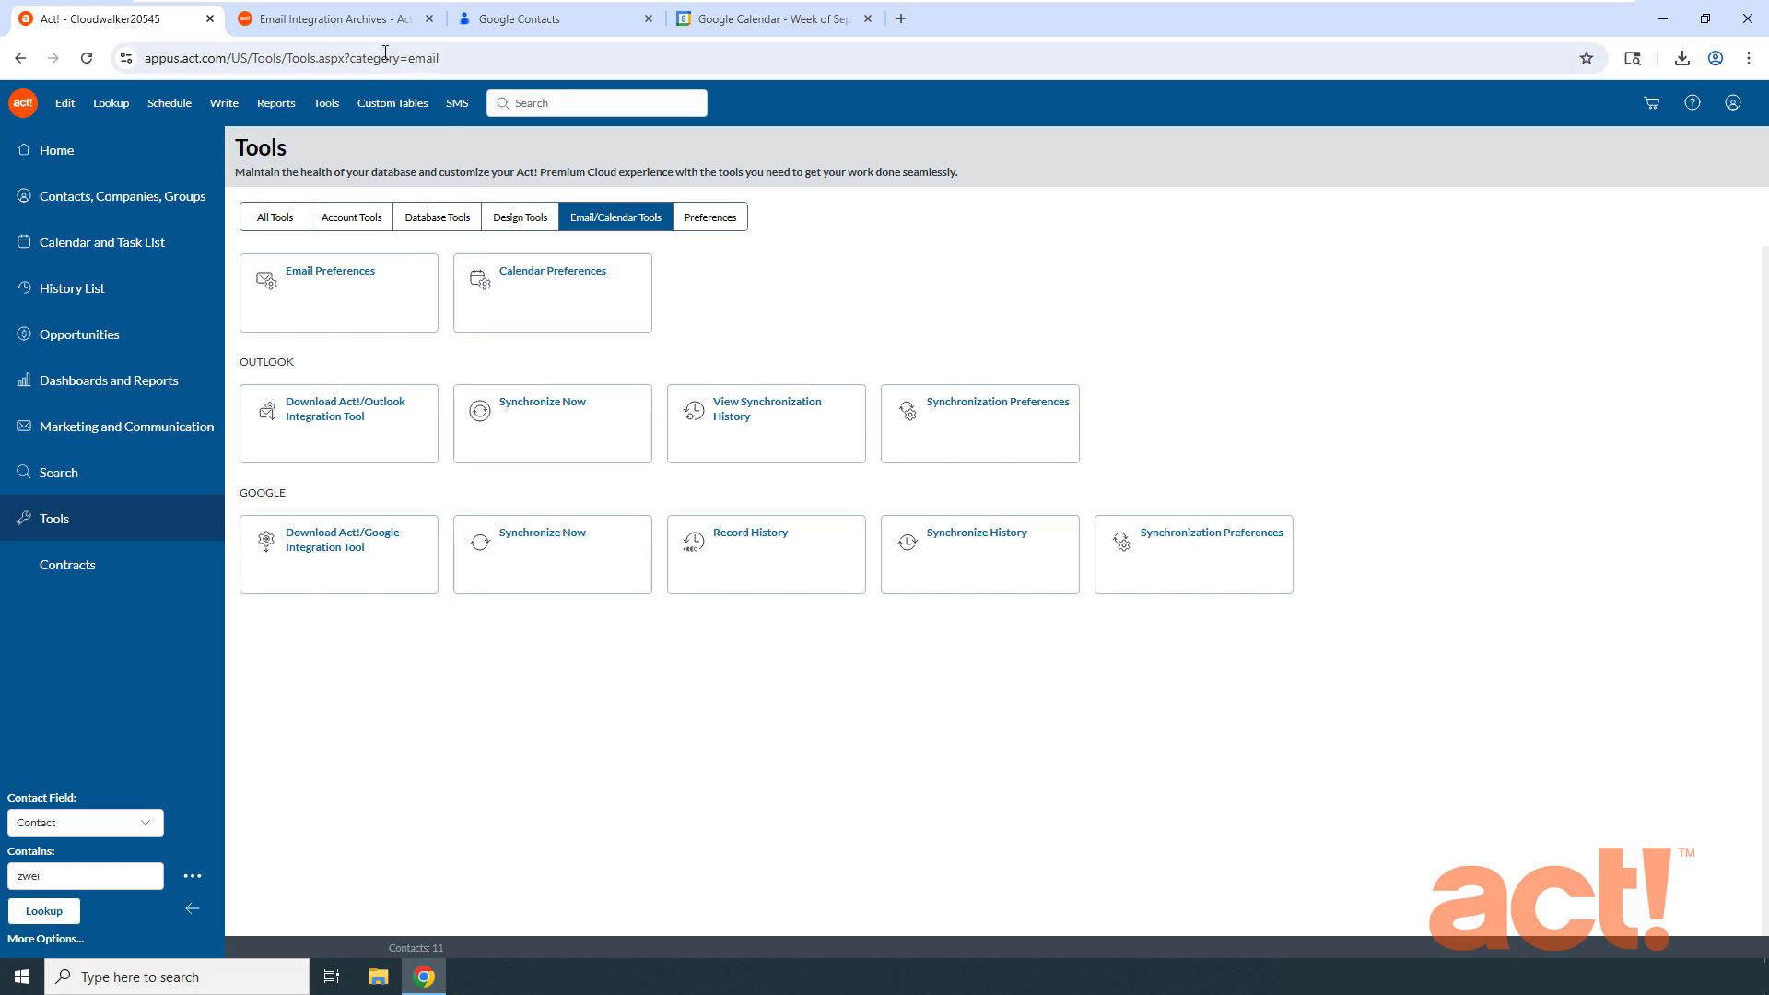
Glance again at the Email Integration videos, then open Act!'s Google Synchronization Preferences through the downloaded .aoi file
click(349, 26)
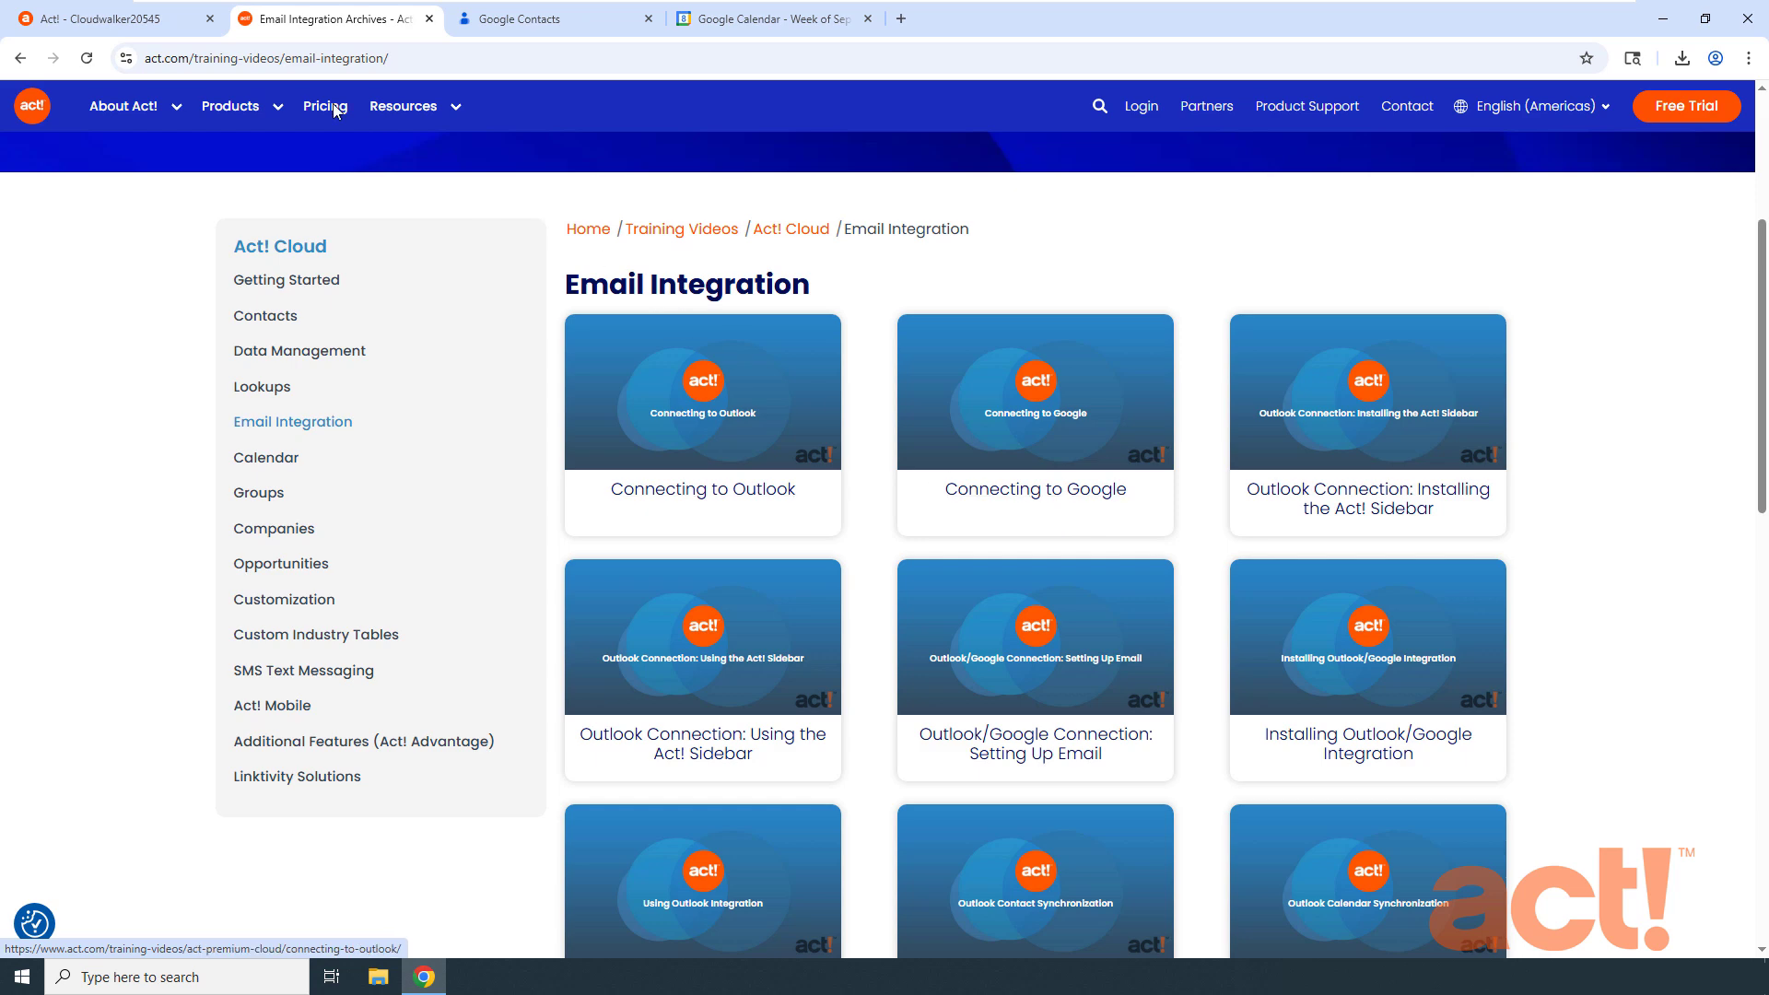
click(106, 18)
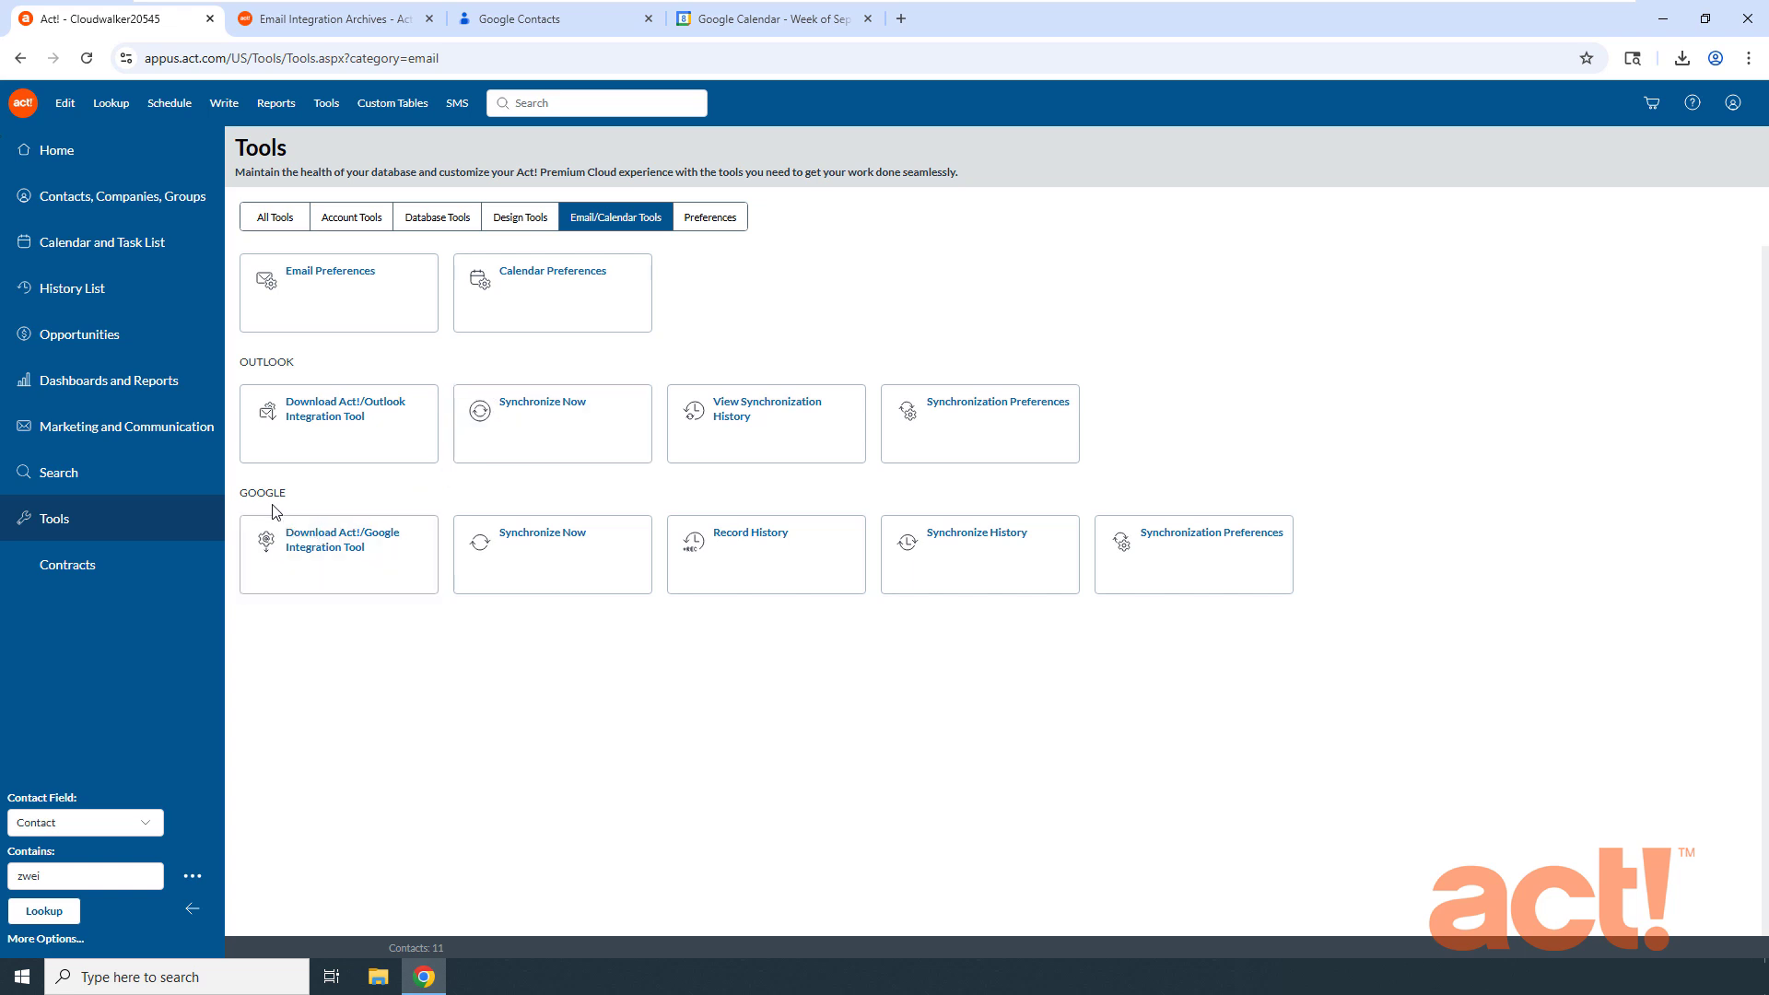
click(1222, 576)
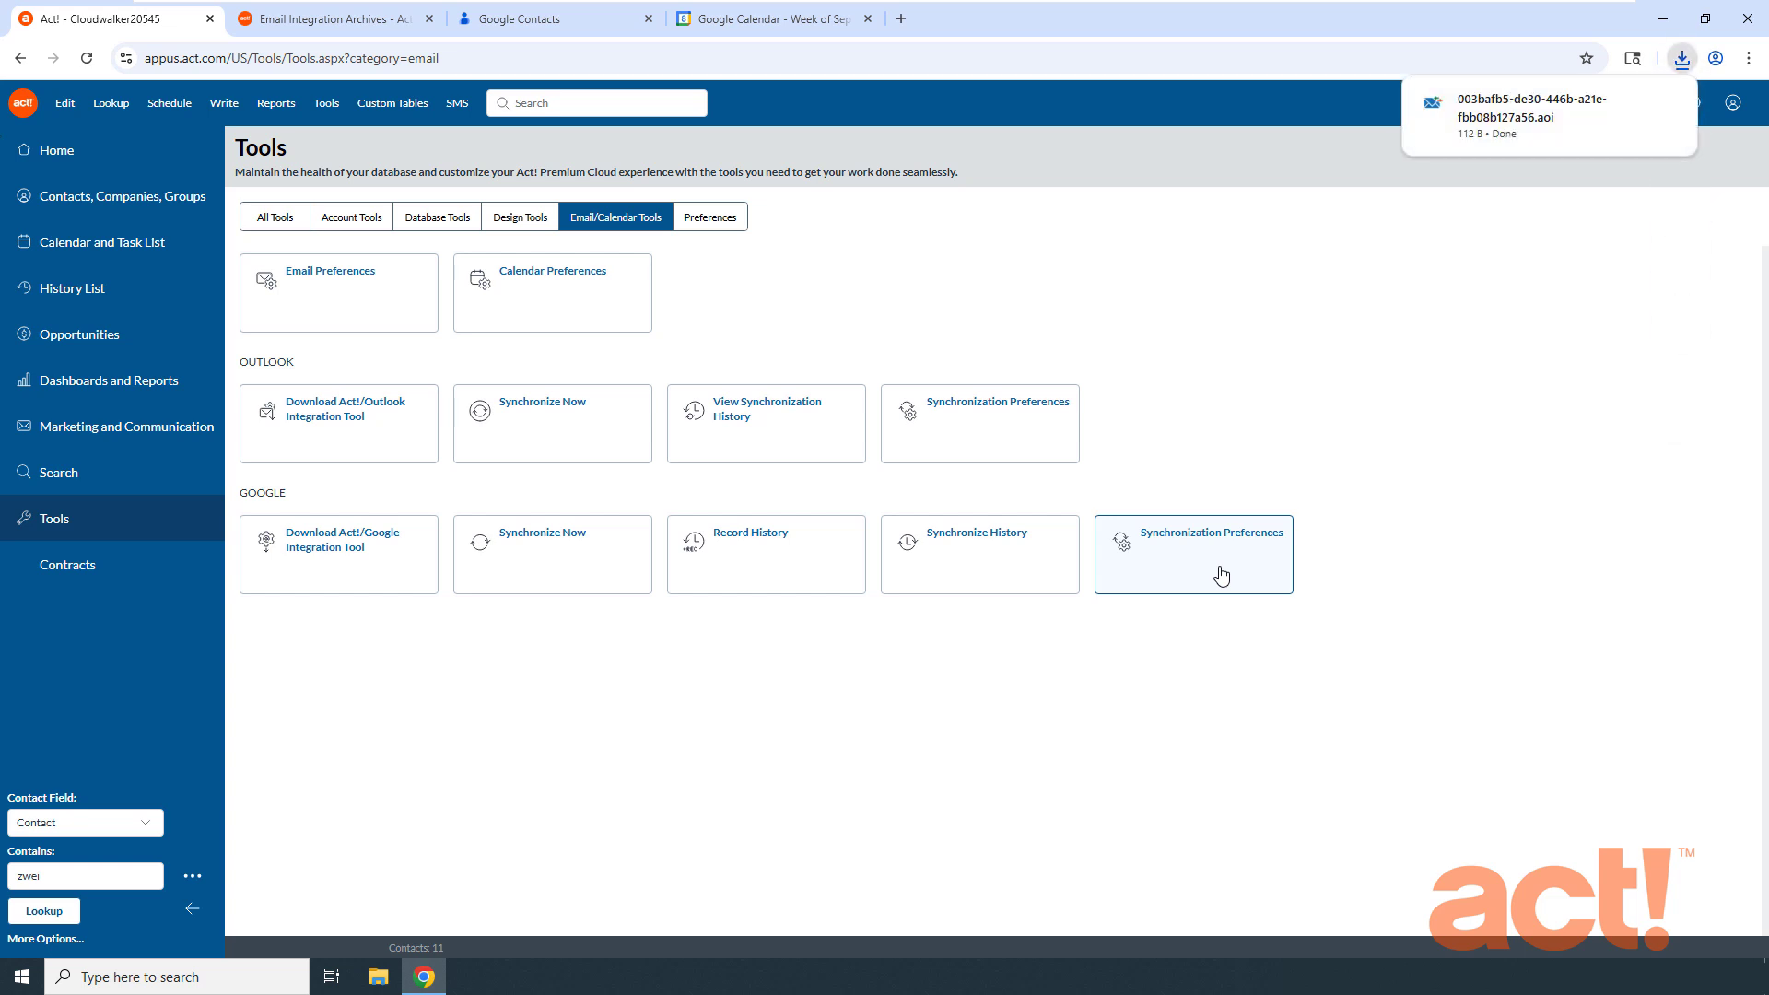
mouse_move(1549, 120)
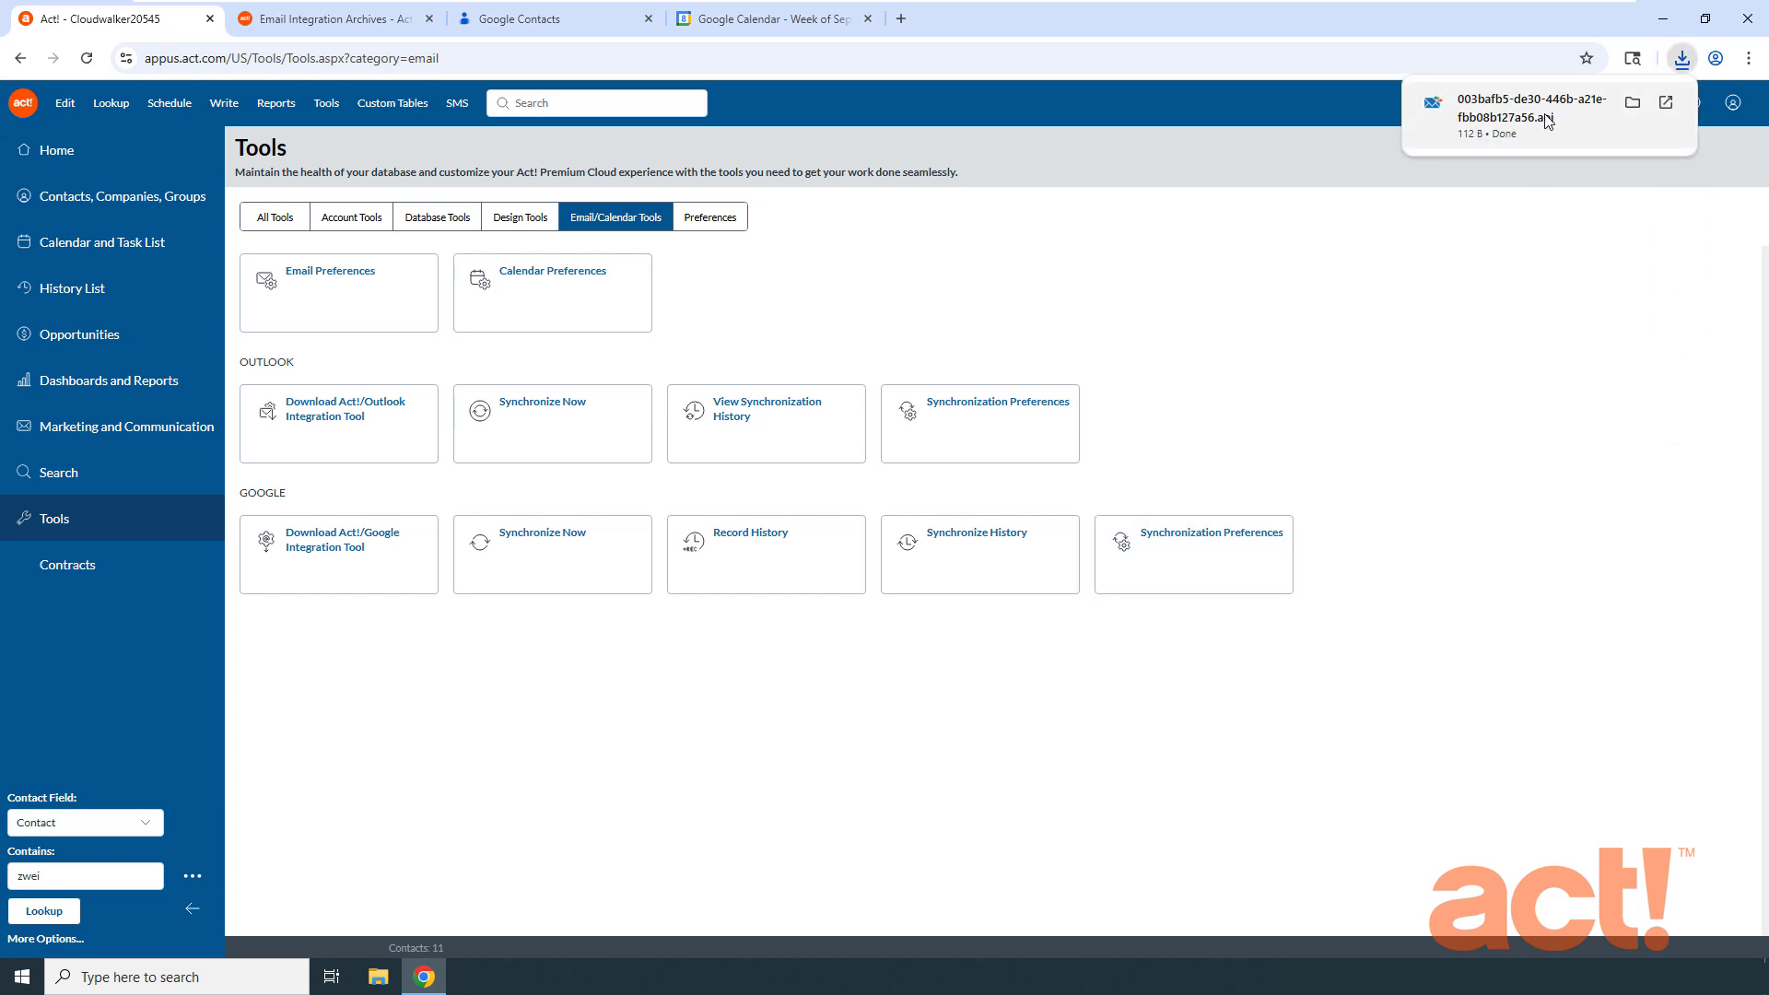
click(1549, 119)
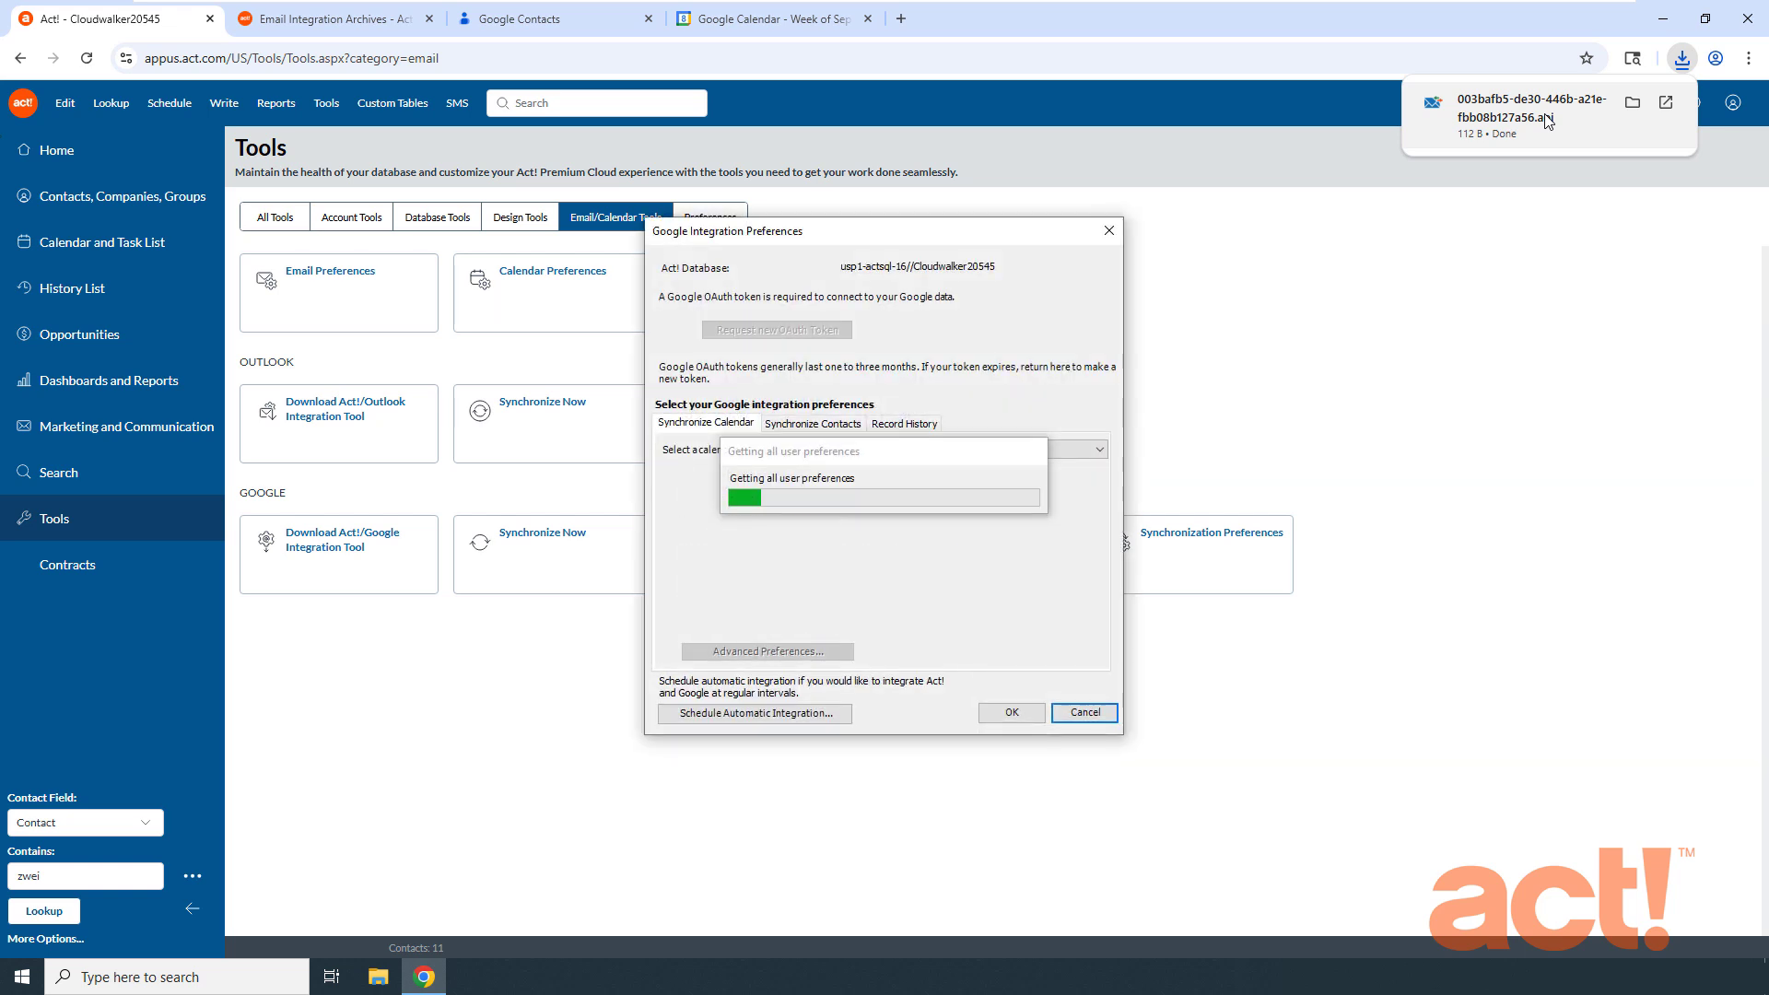
click(765, 235)
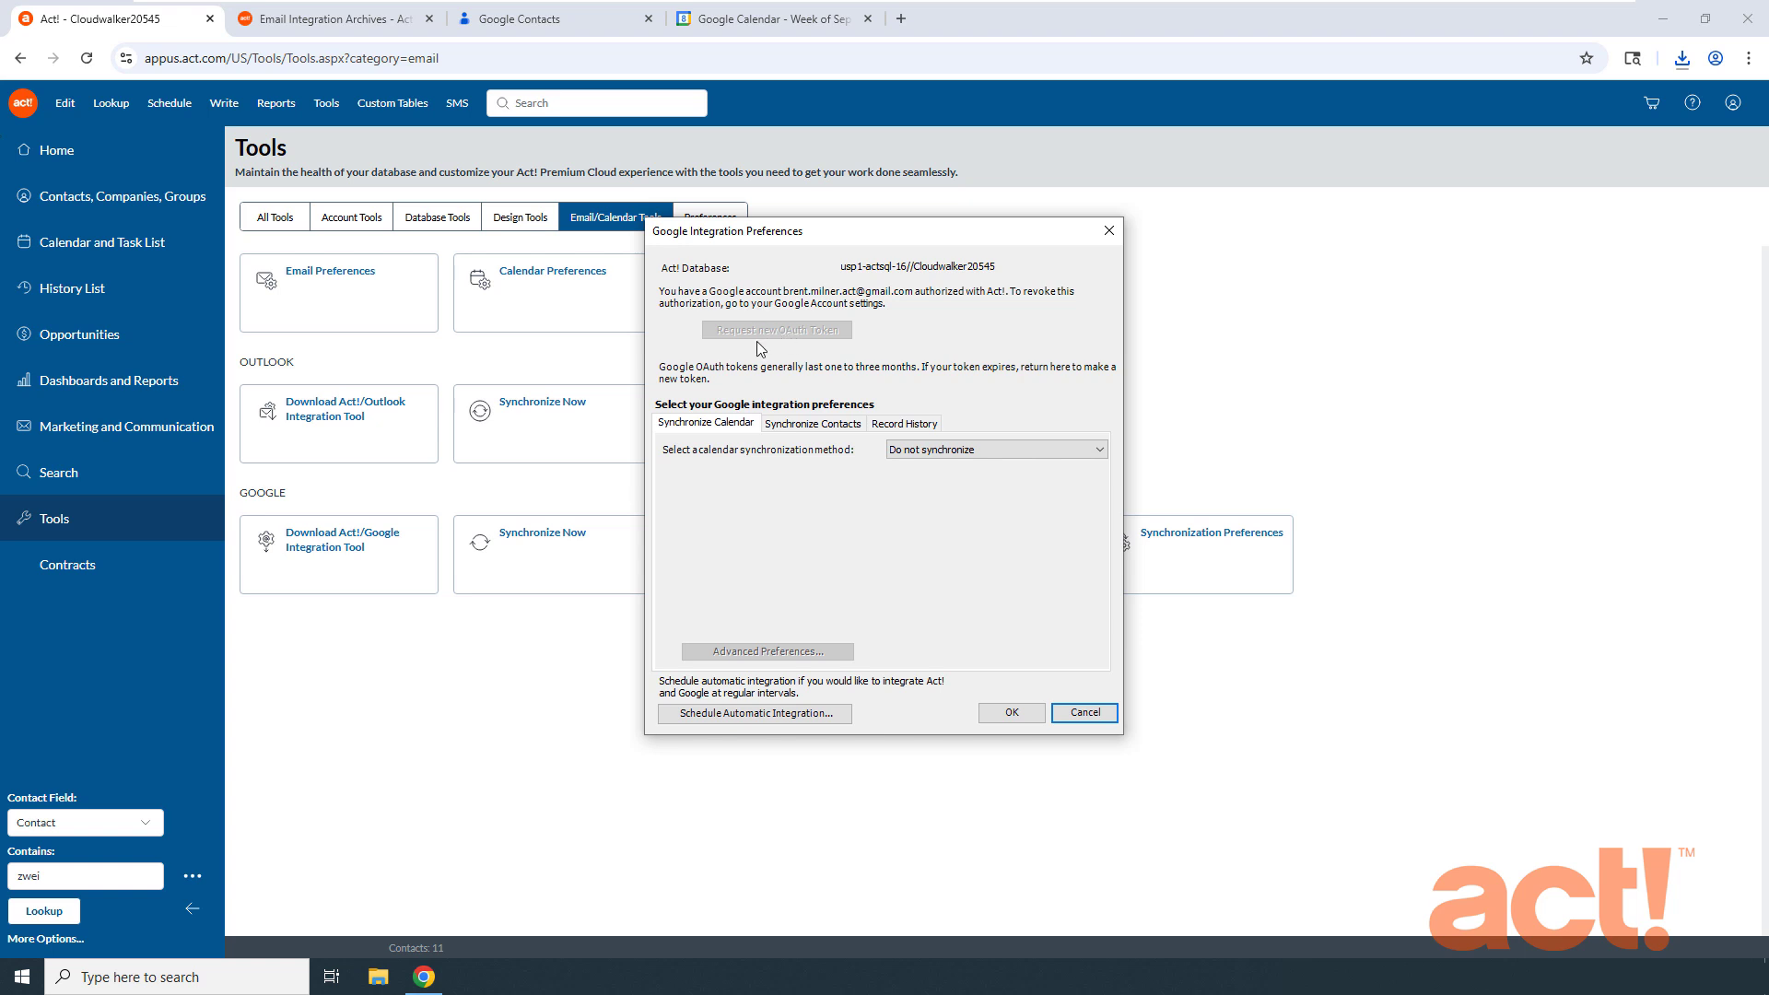
Set the Google calendar synchronization method to "2-way: Sync Act! and Google with each other"
click(698, 432)
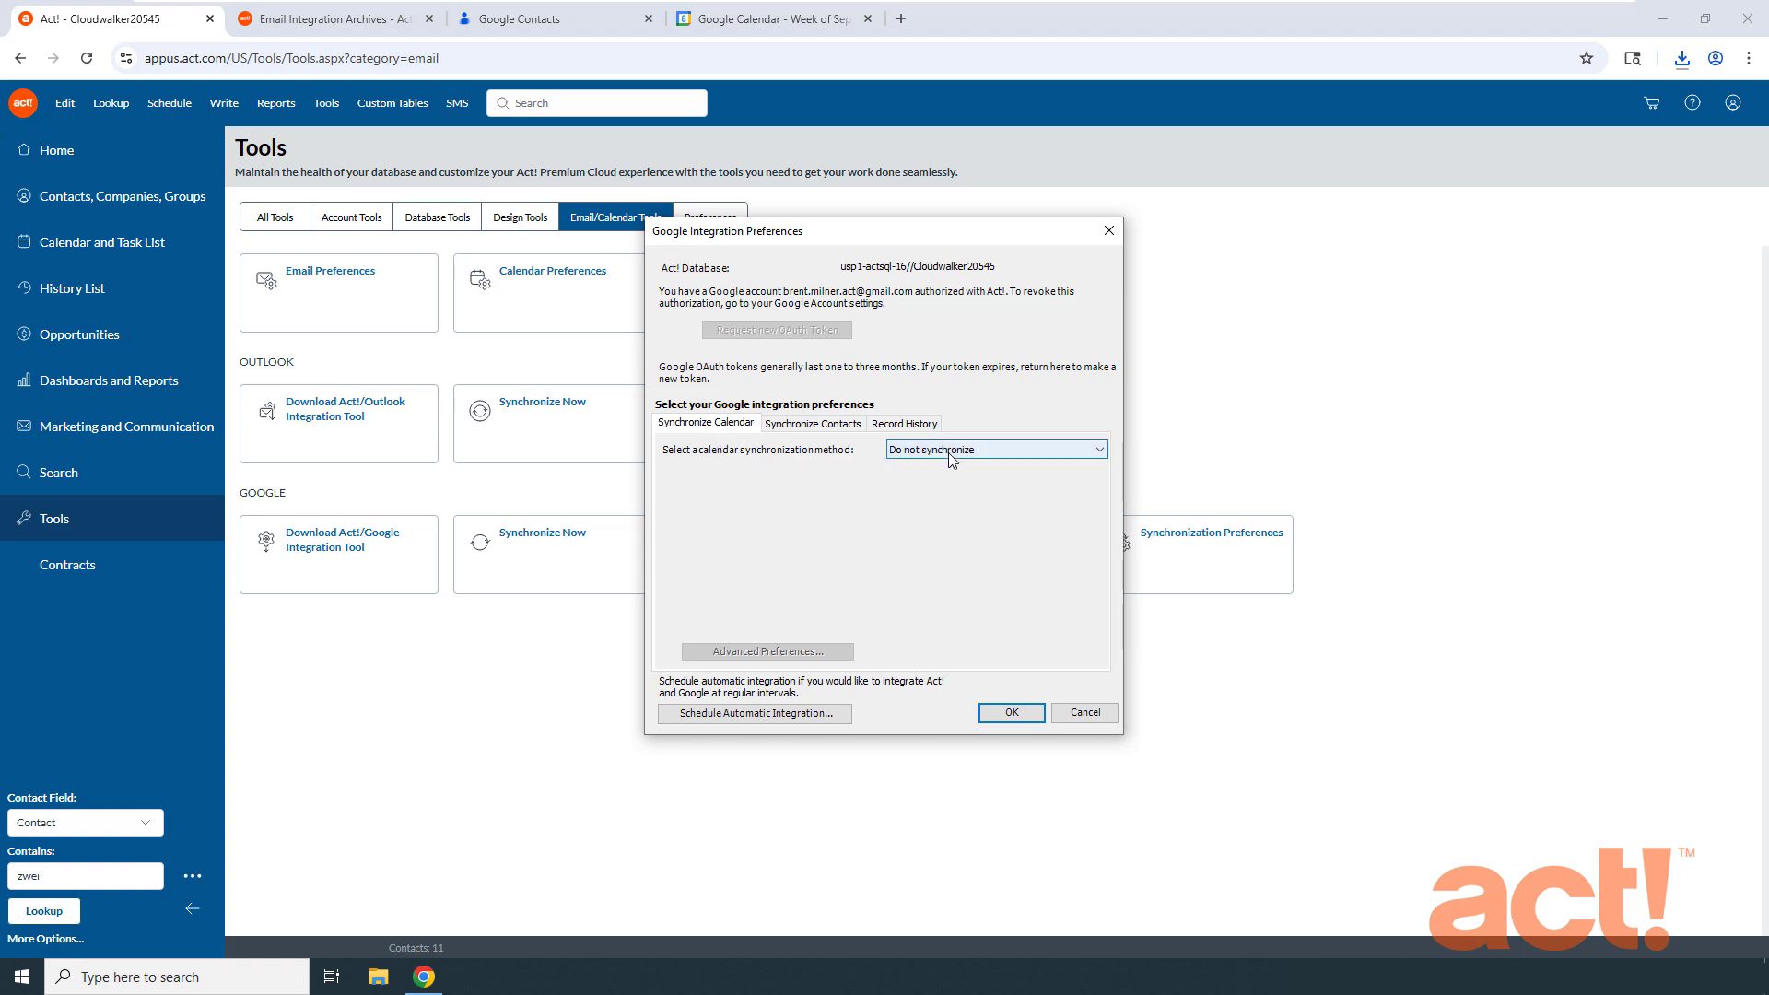
click(1066, 451)
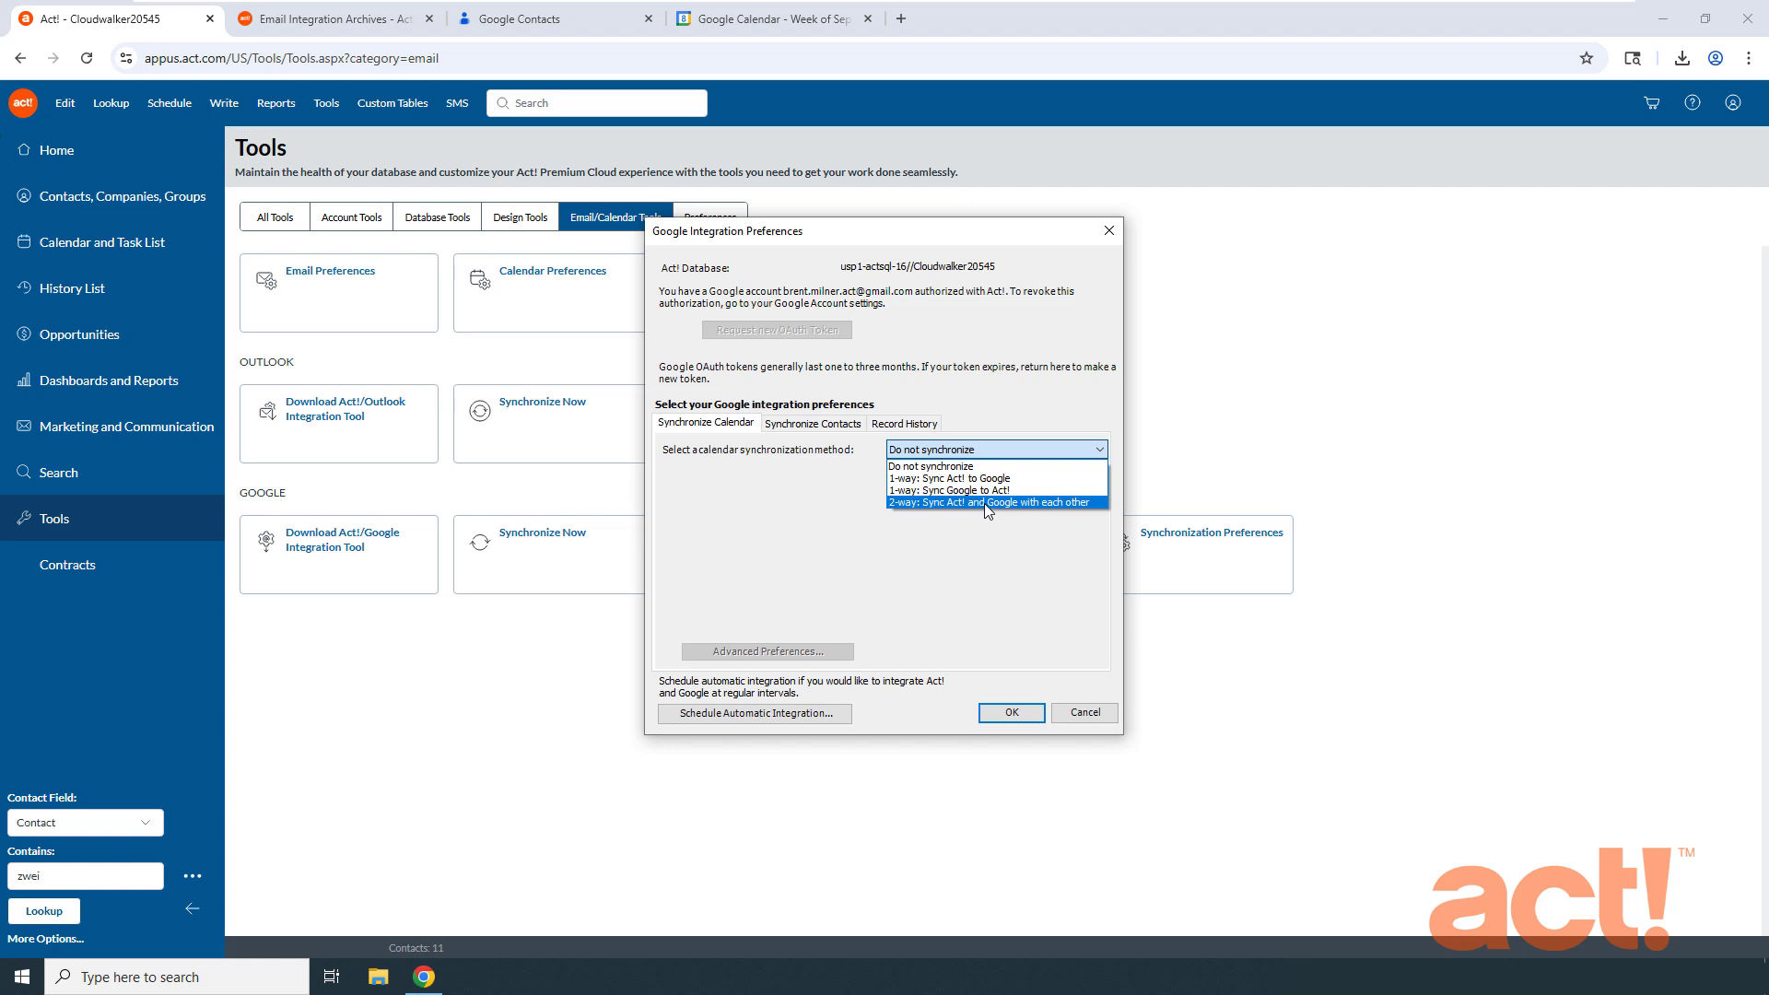
click(988, 502)
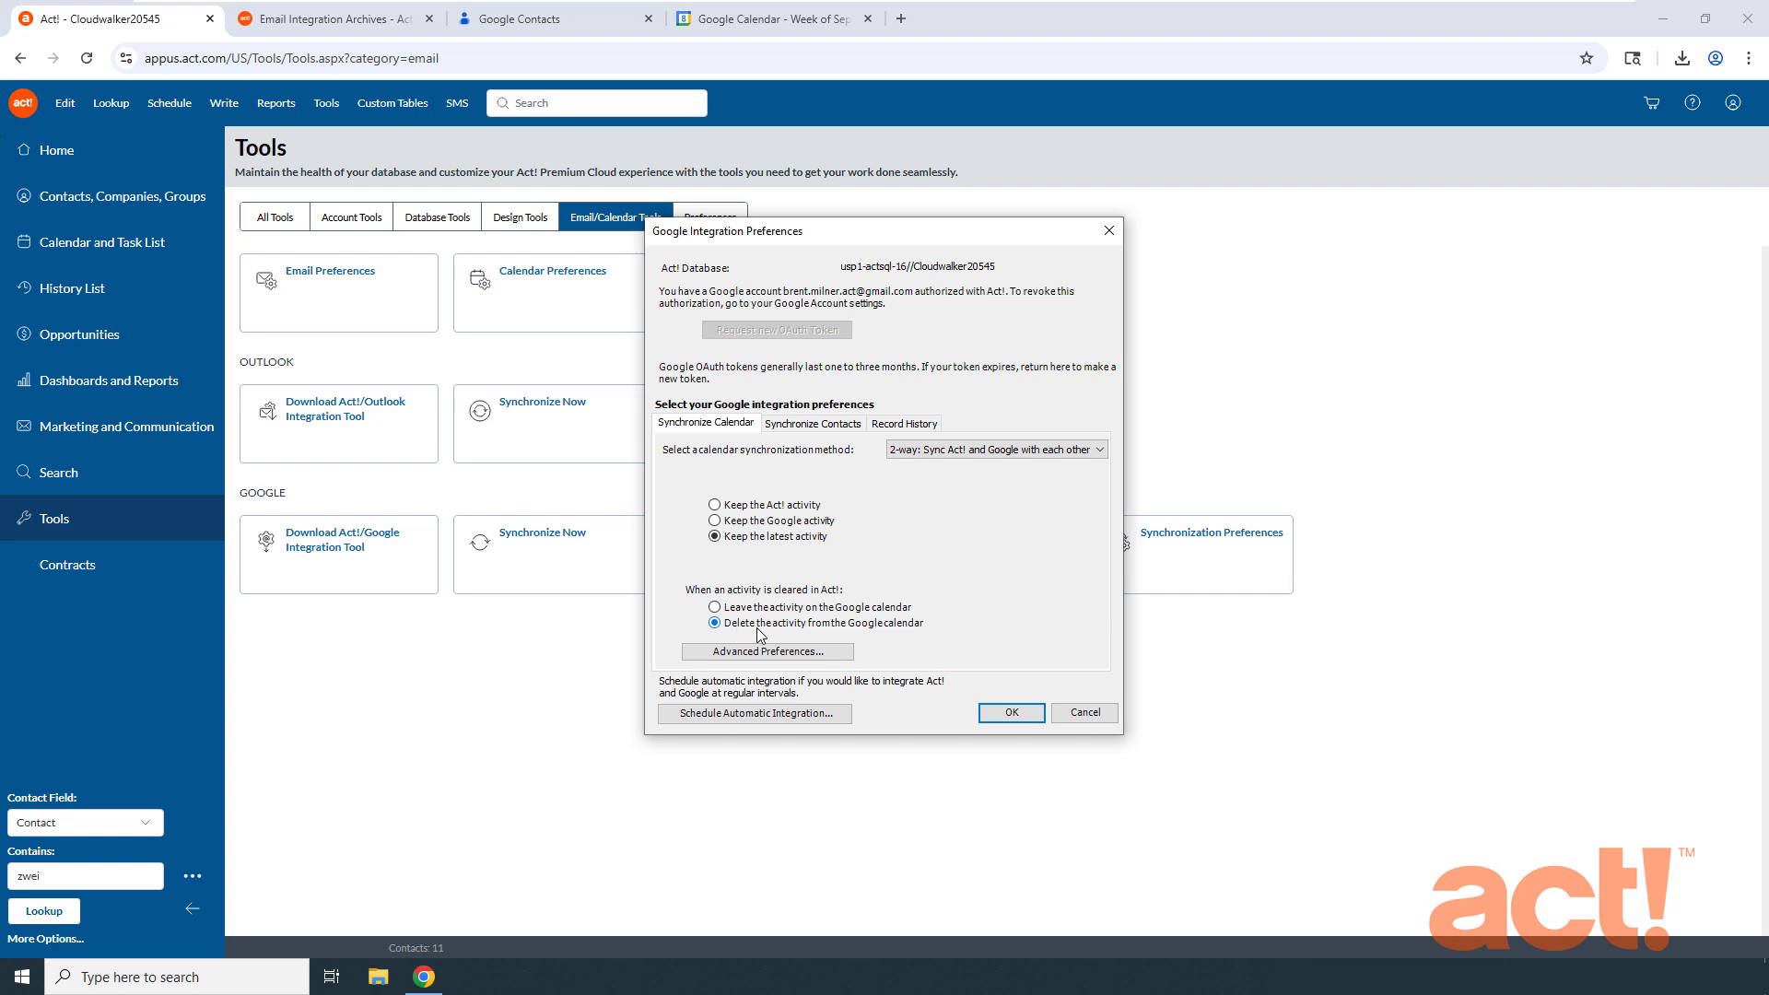
Review the advanced calendar synchronization preferences, including the activity alarm choices, and accept them with alarms ringing in Act!
click(763, 657)
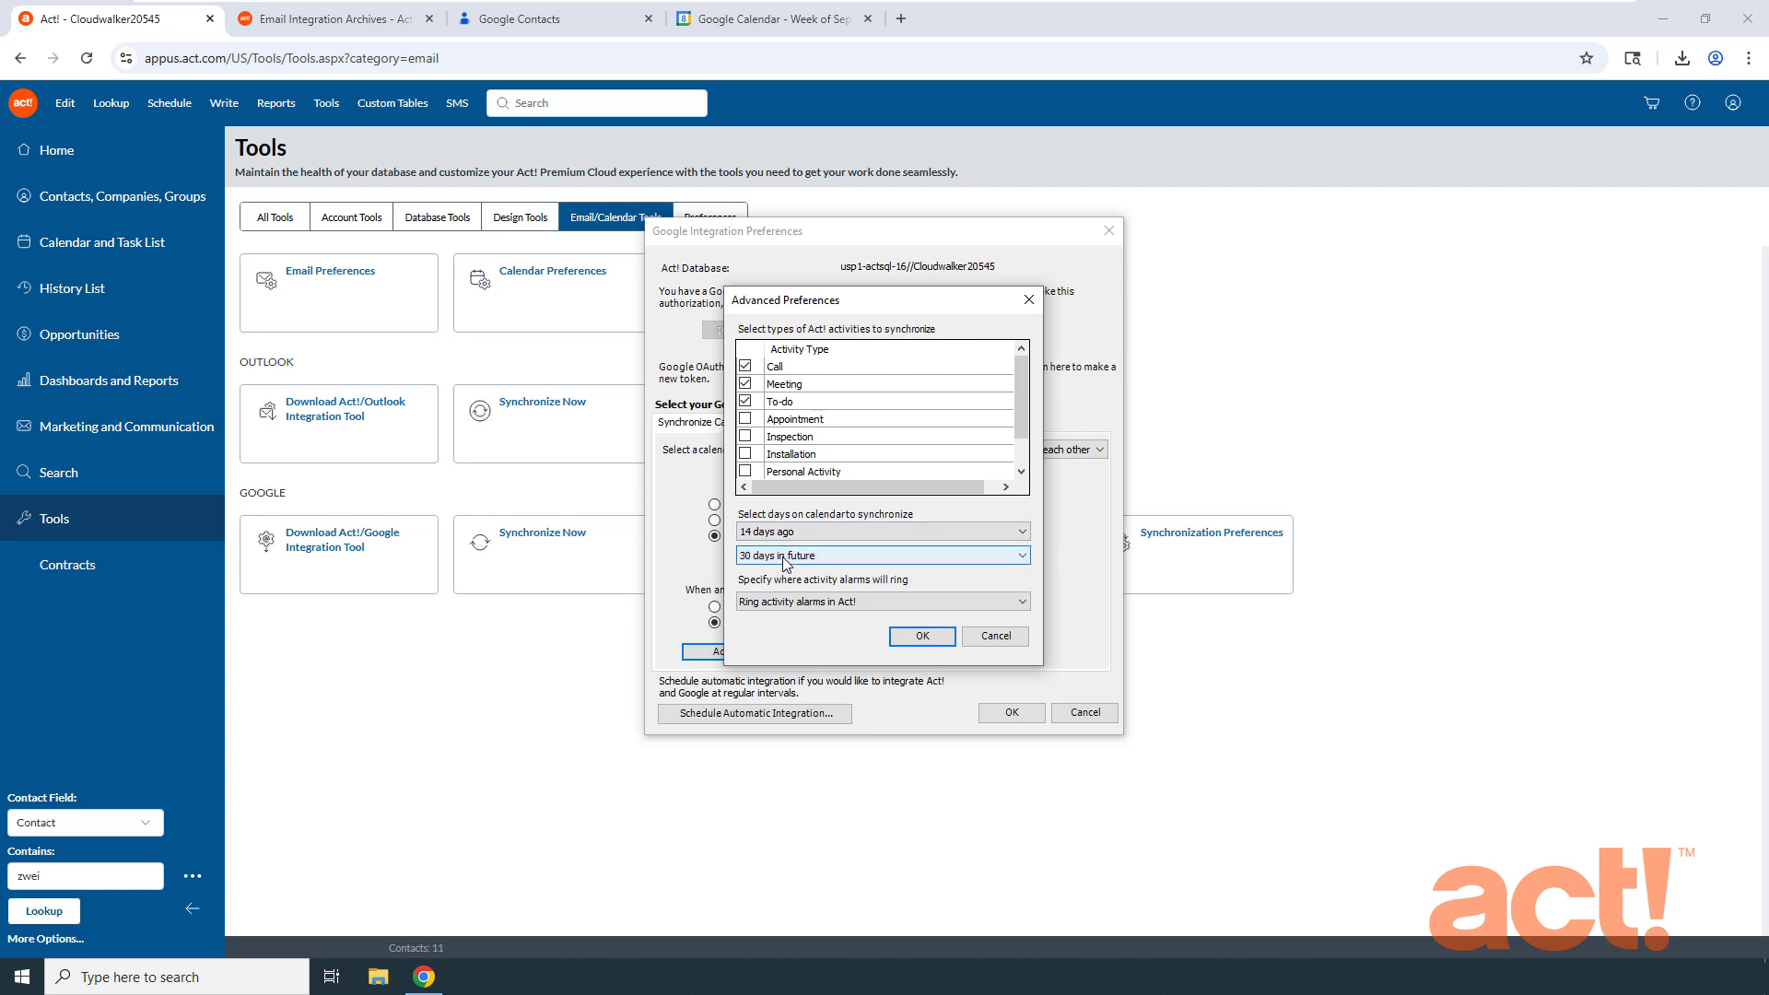
click(781, 605)
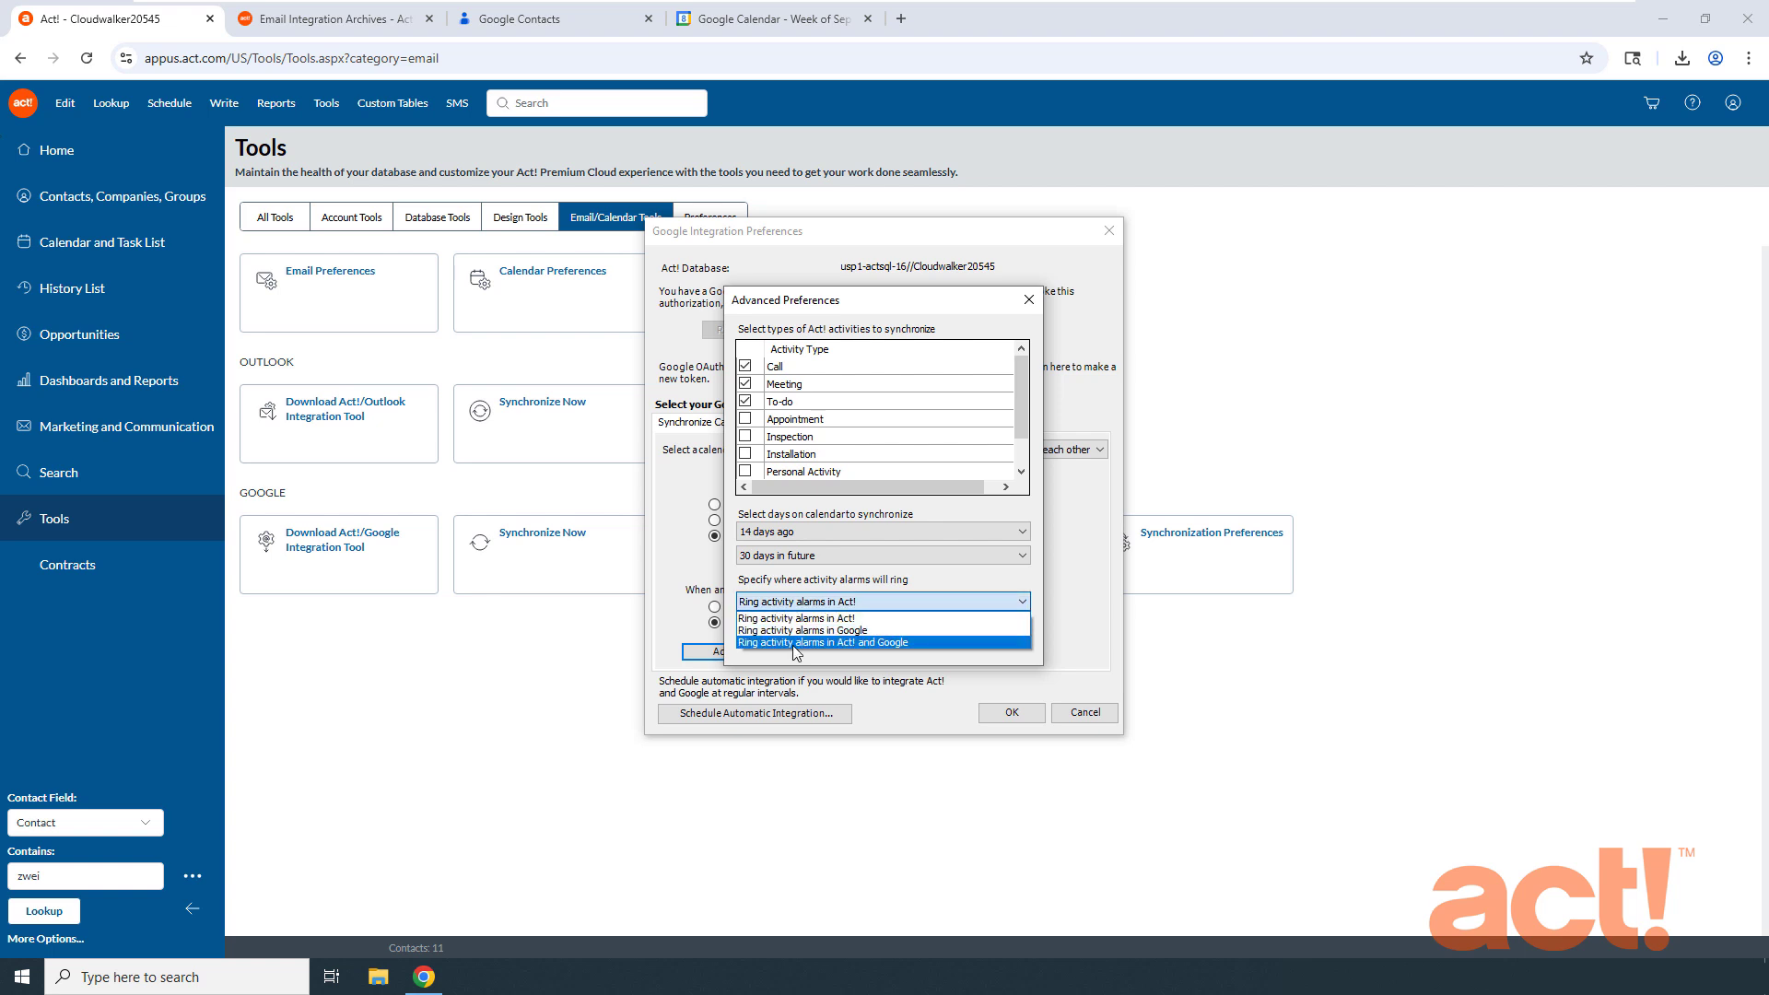
click(815, 605)
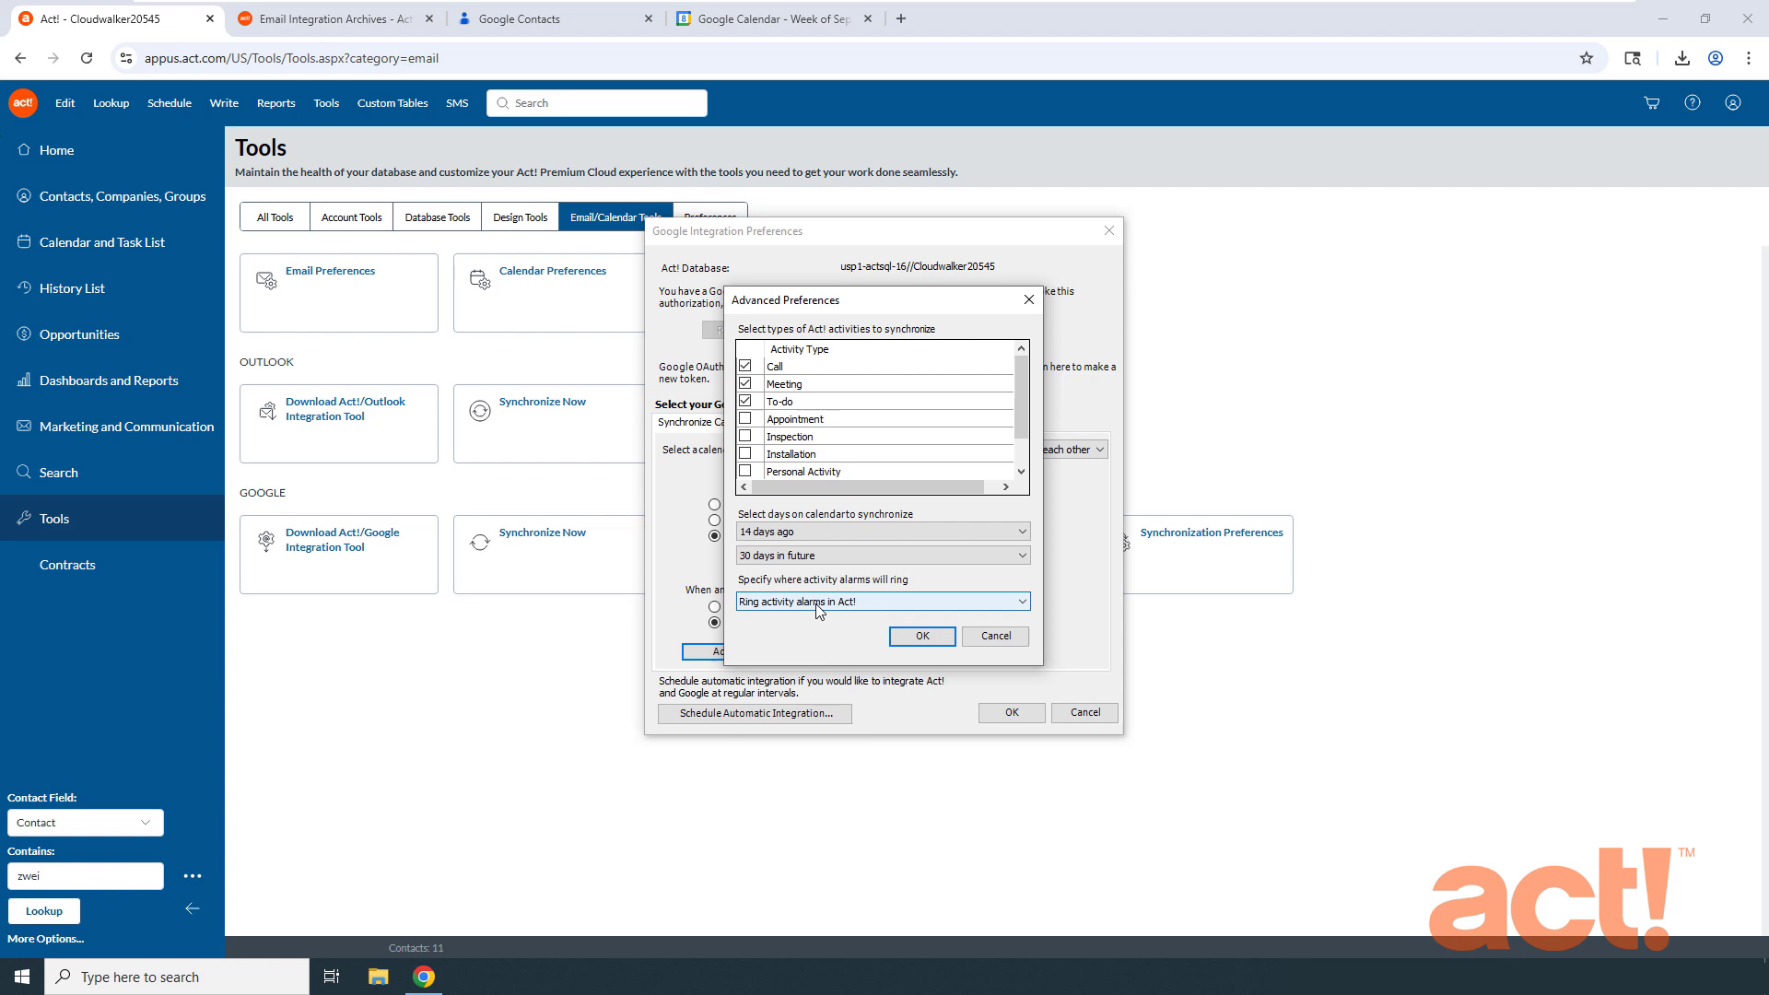
click(922, 637)
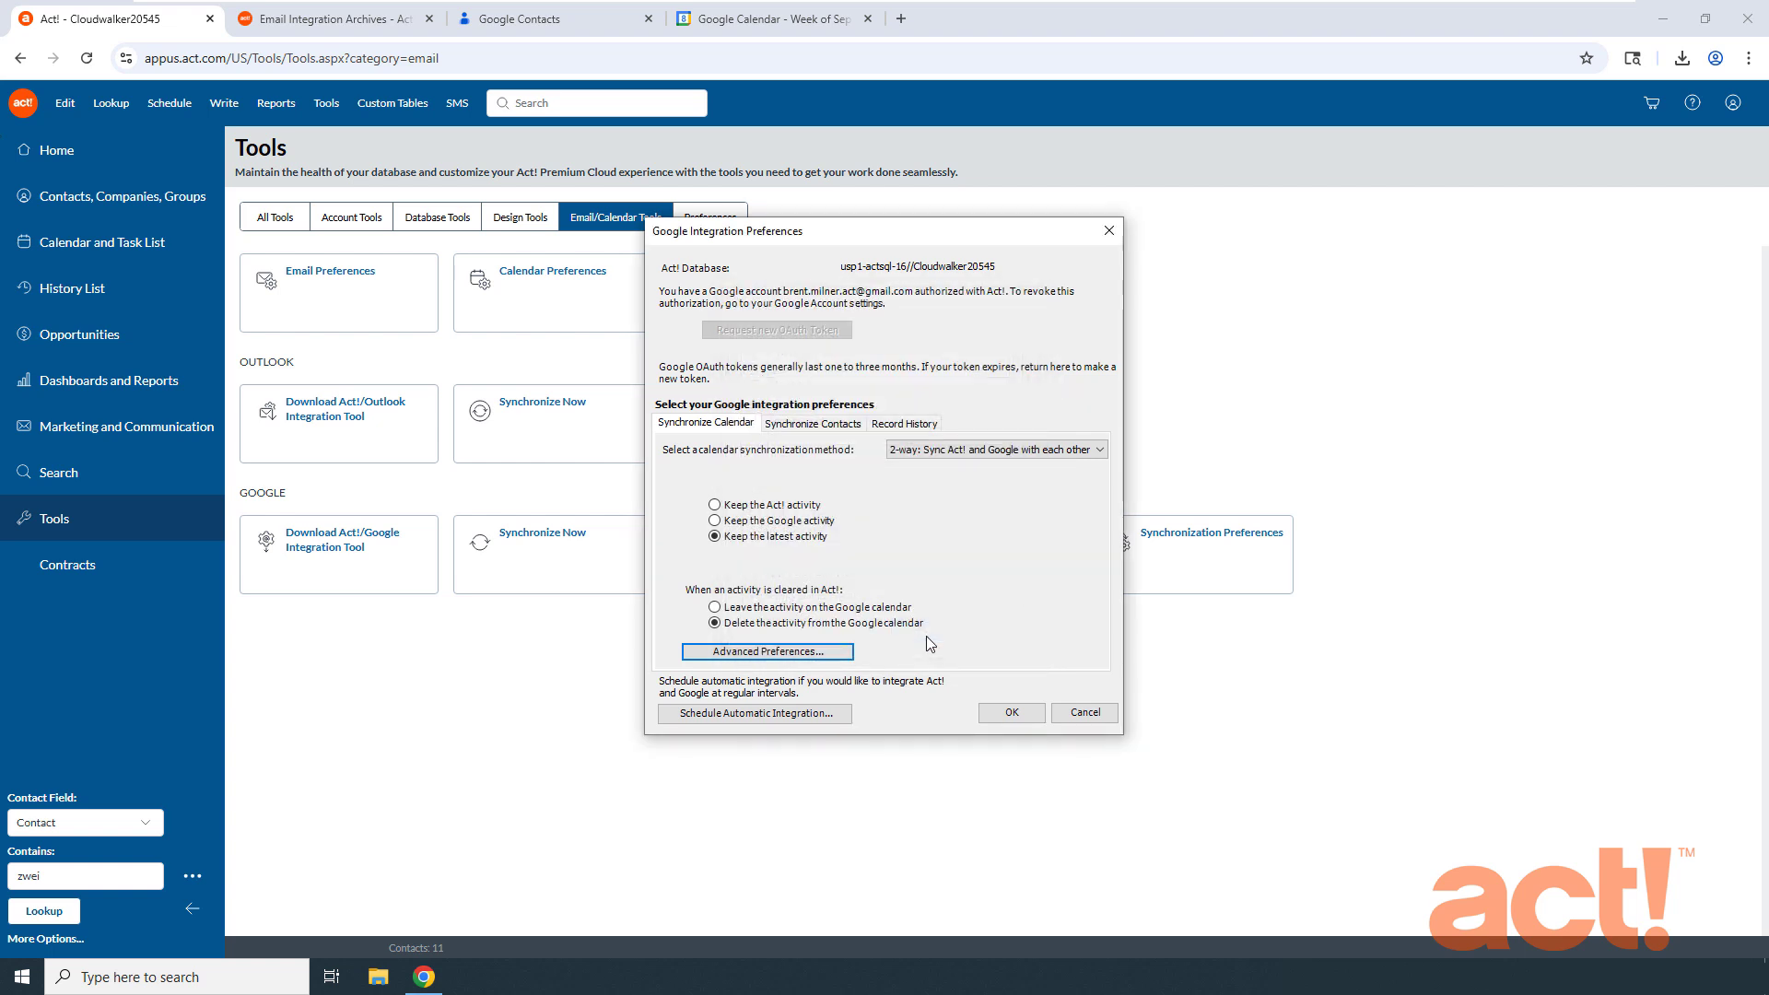
Examine the automatic integration schedule's options, including the repeat intervals, computer startup and login delay, and leave without saving
click(774, 715)
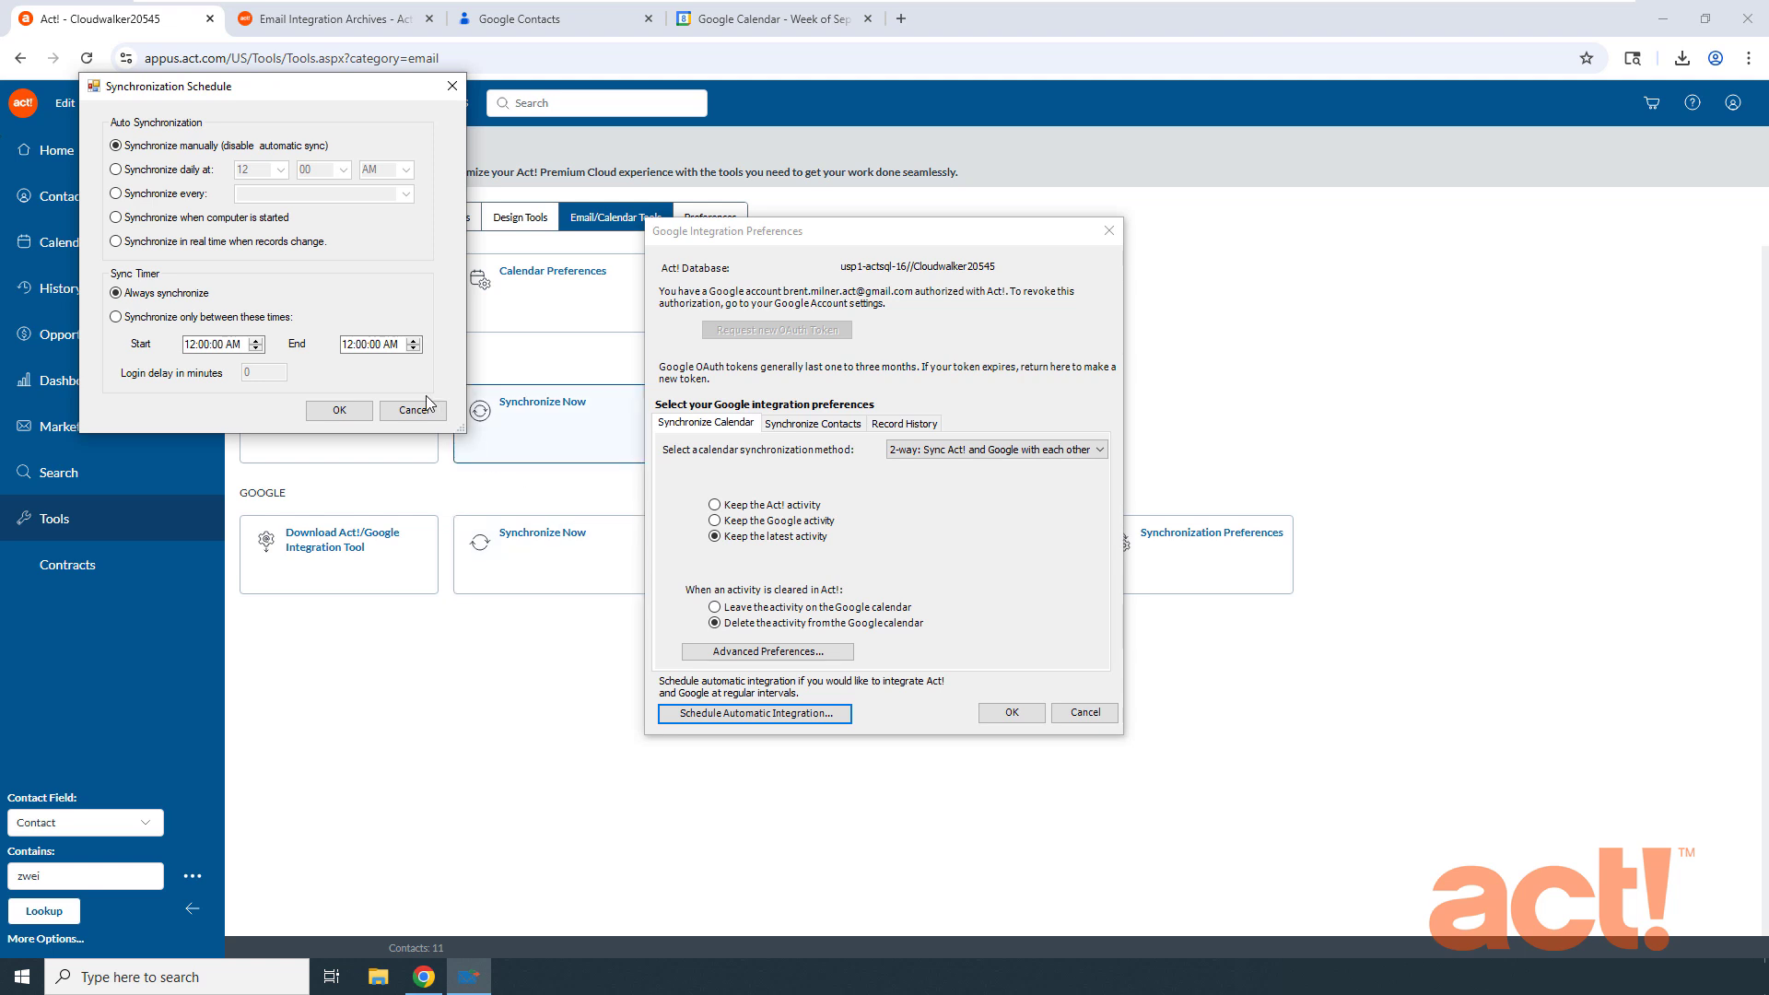
click(156, 194)
click(405, 194)
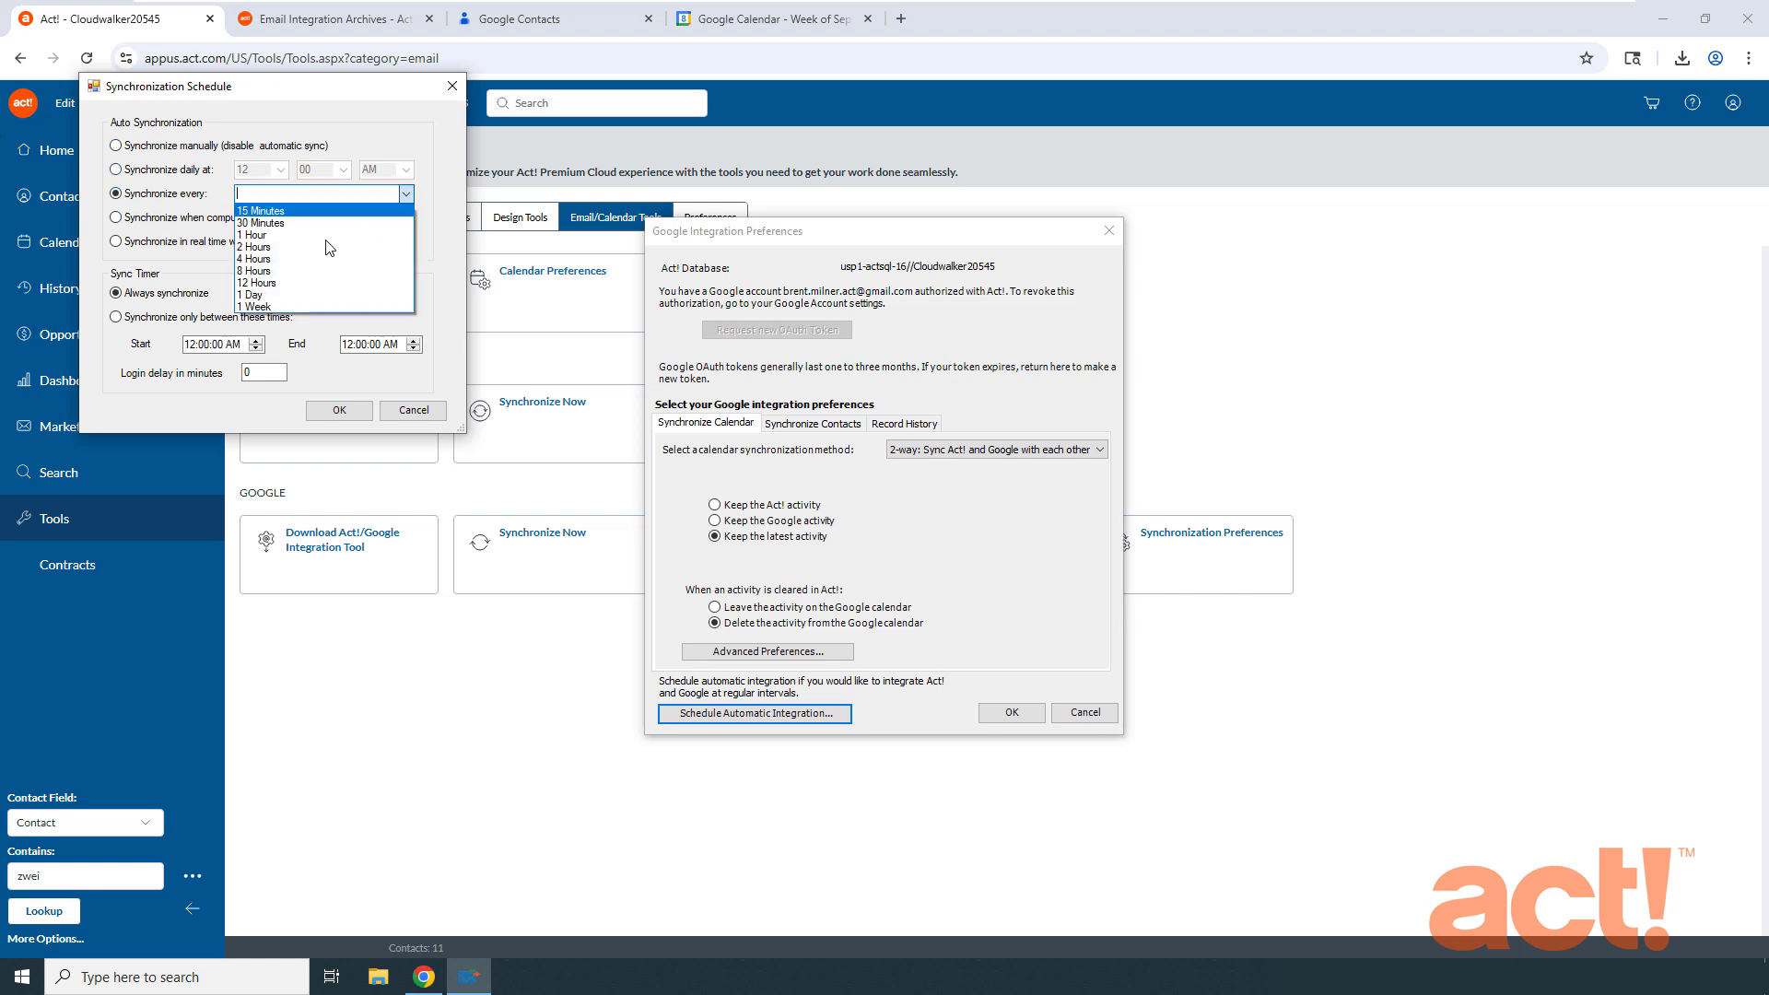
click(170, 219)
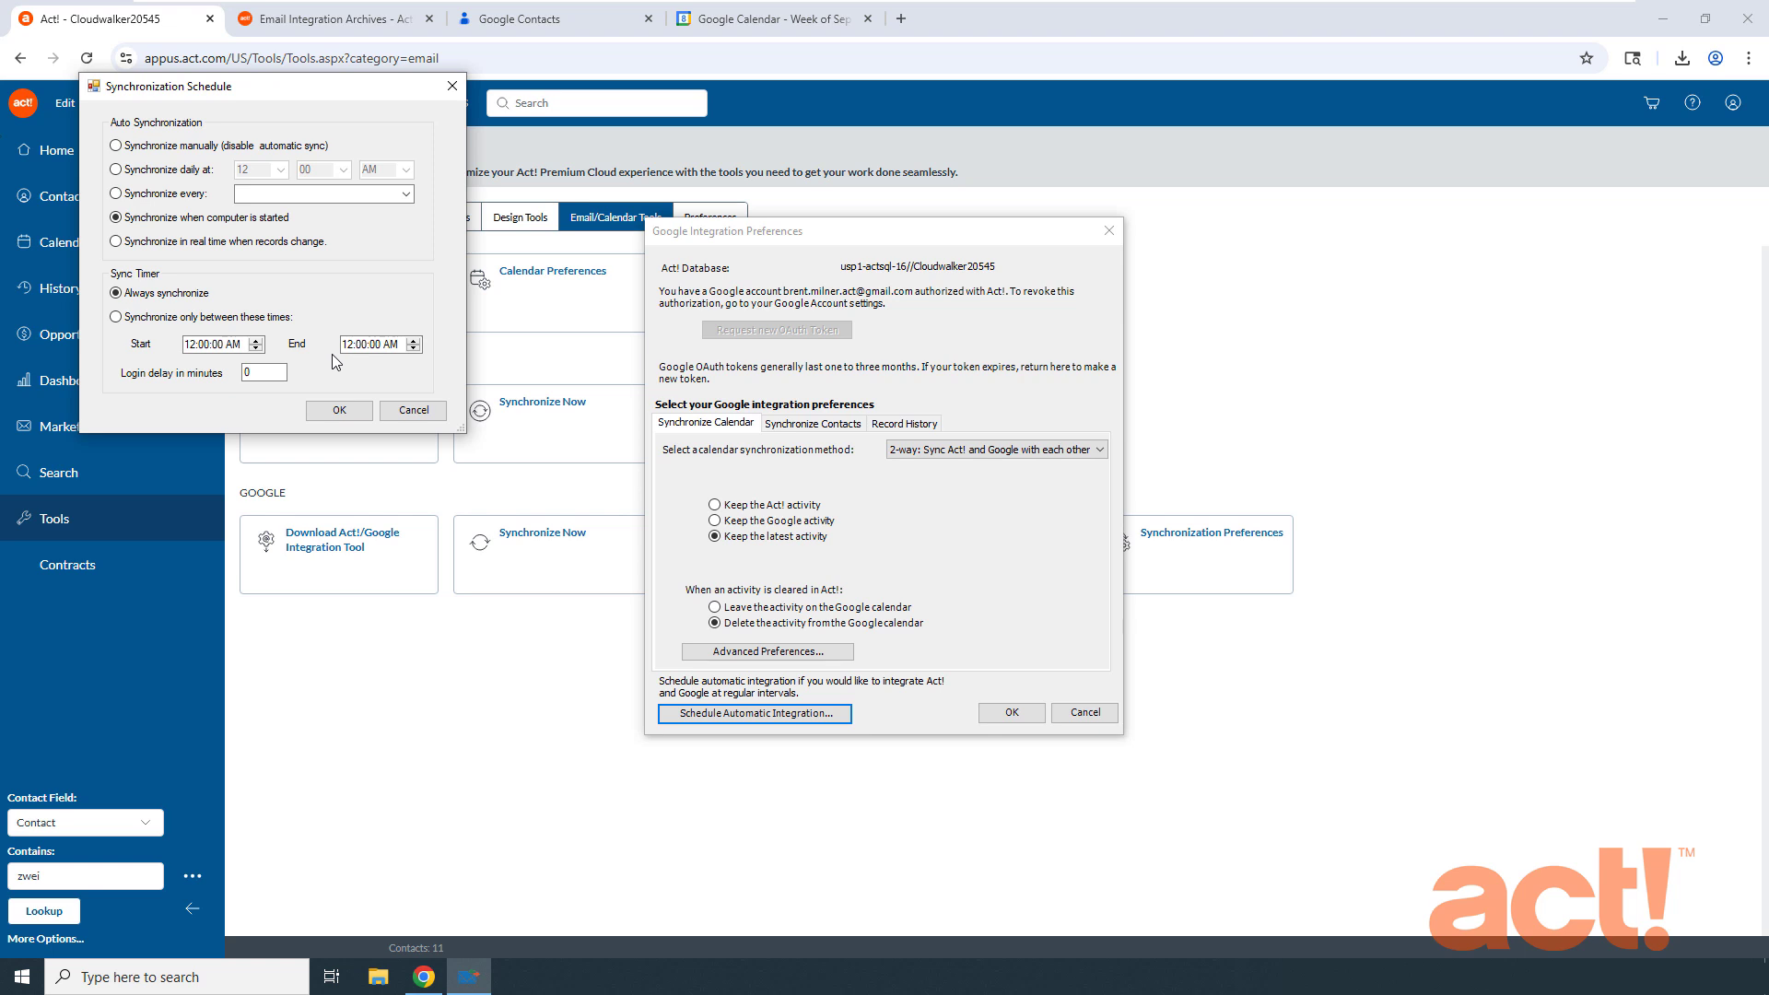
click(263, 373)
click(116, 147)
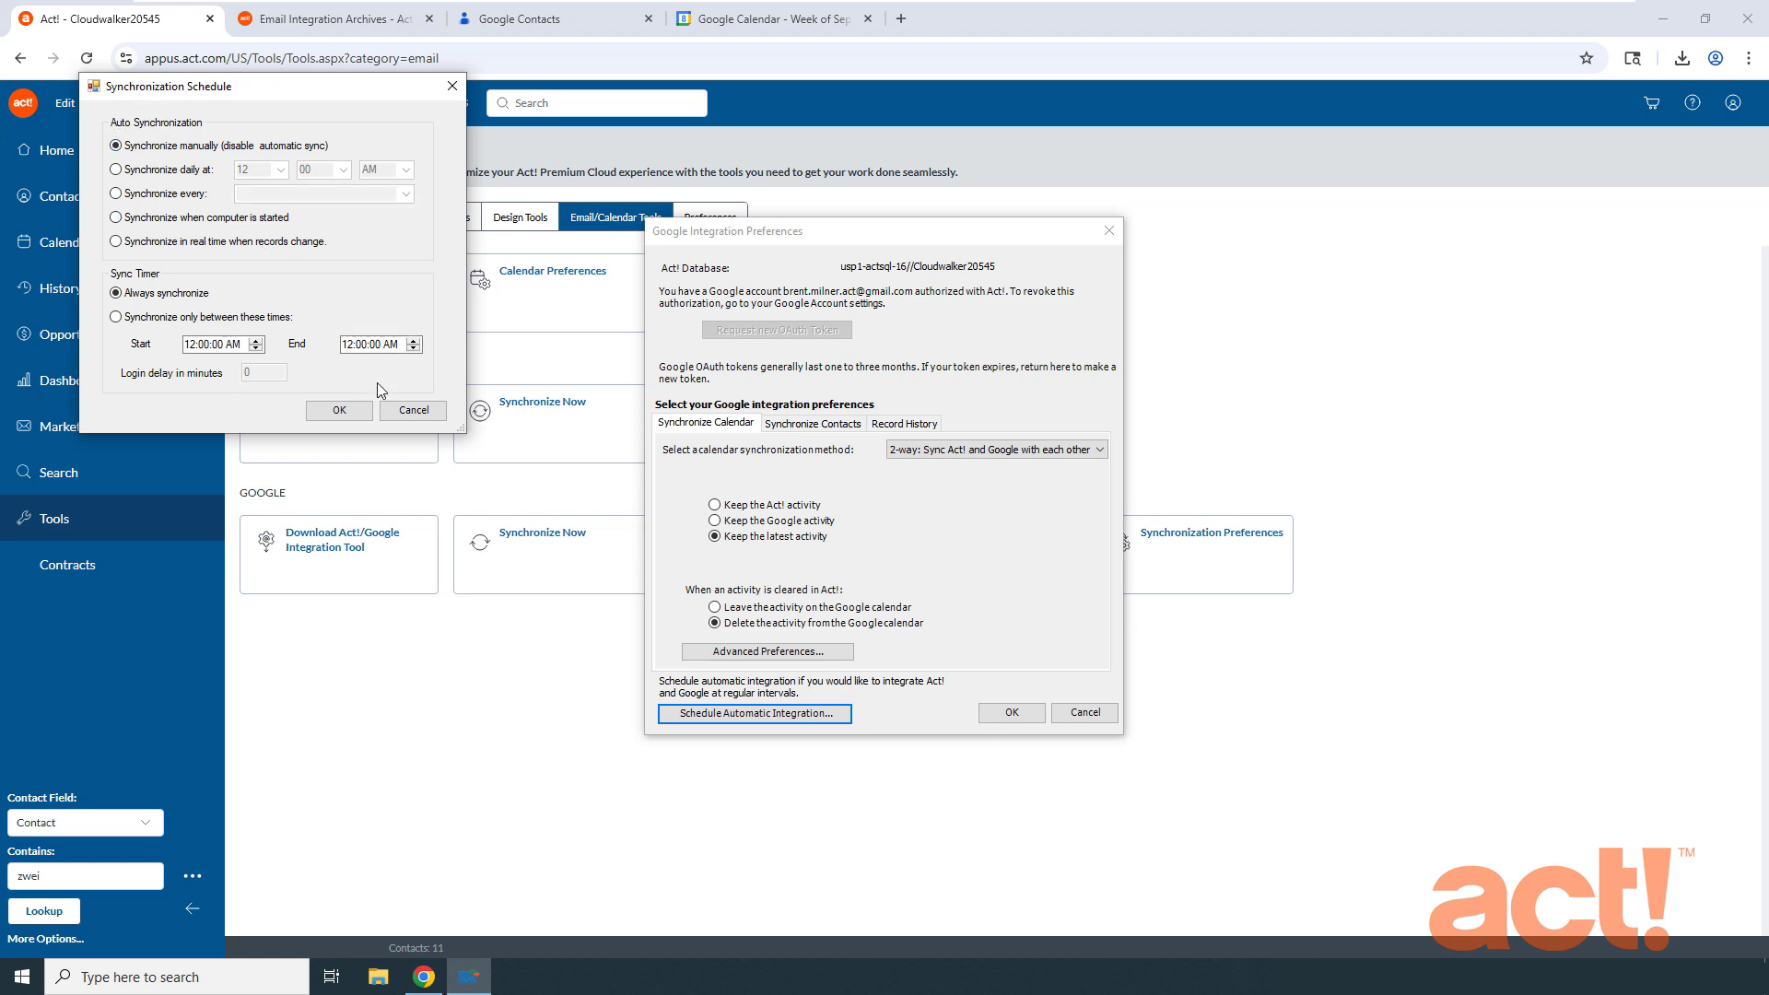
click(408, 411)
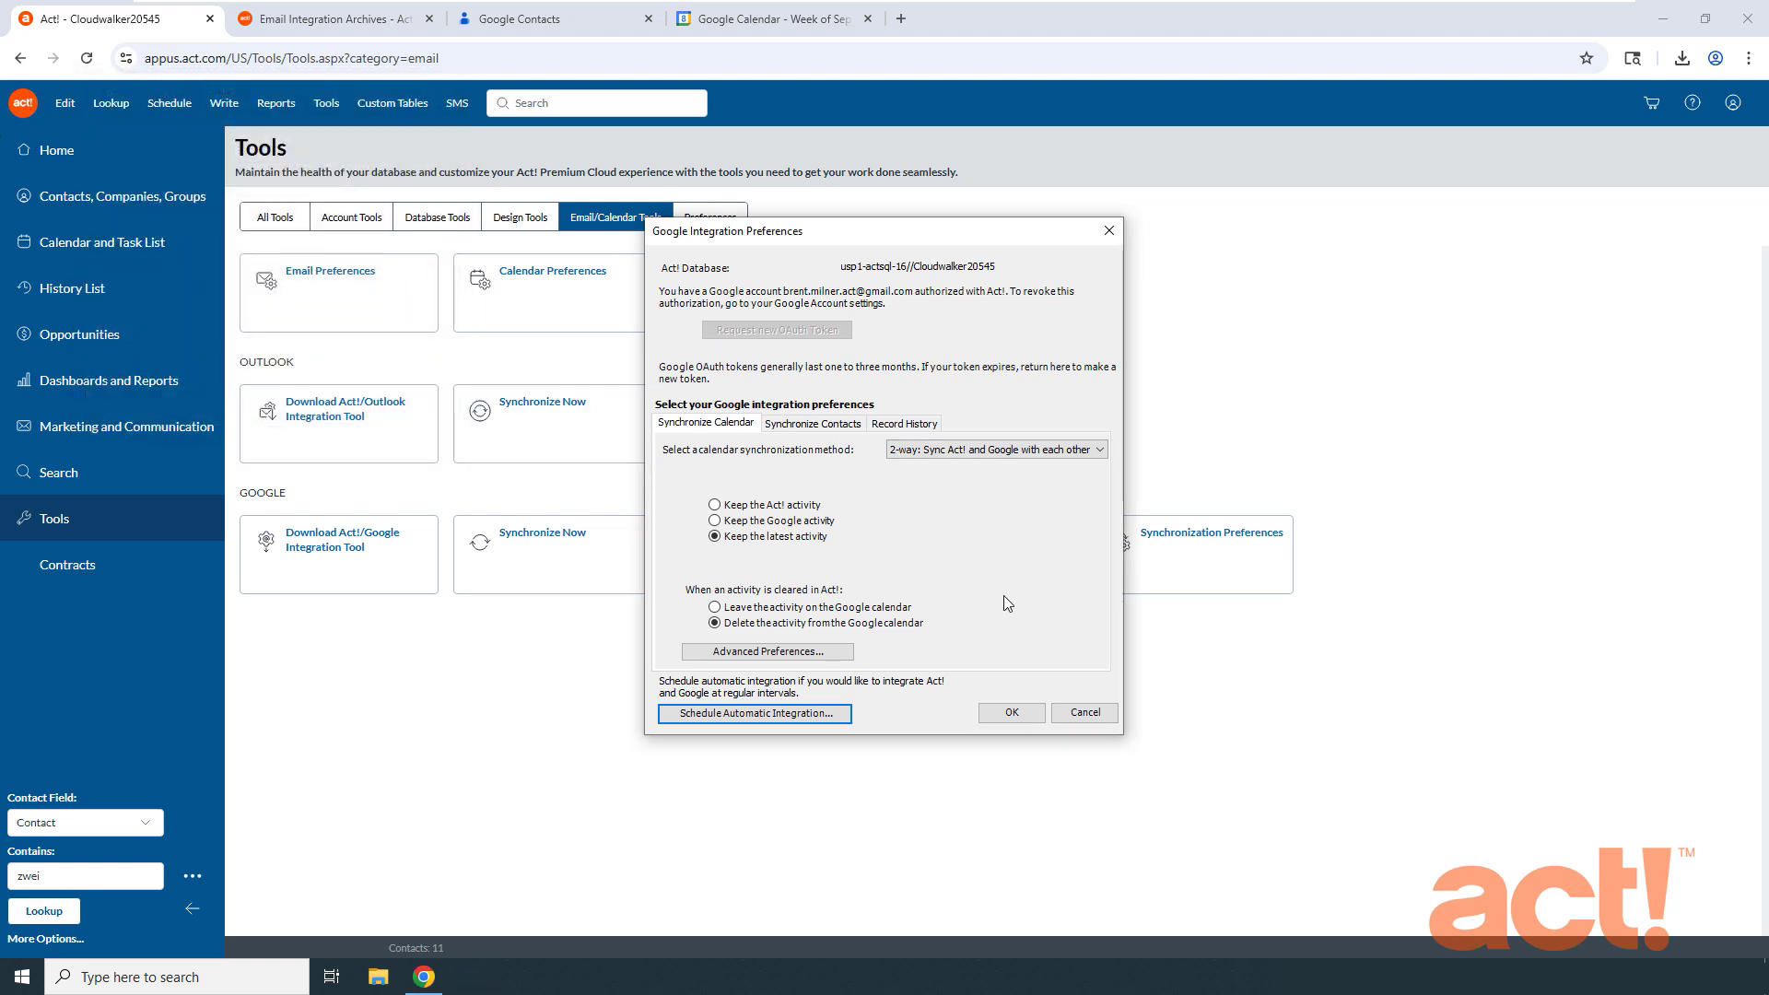
Save the Google integration preferences and decline to integrate Act! and Google immediately
click(1013, 715)
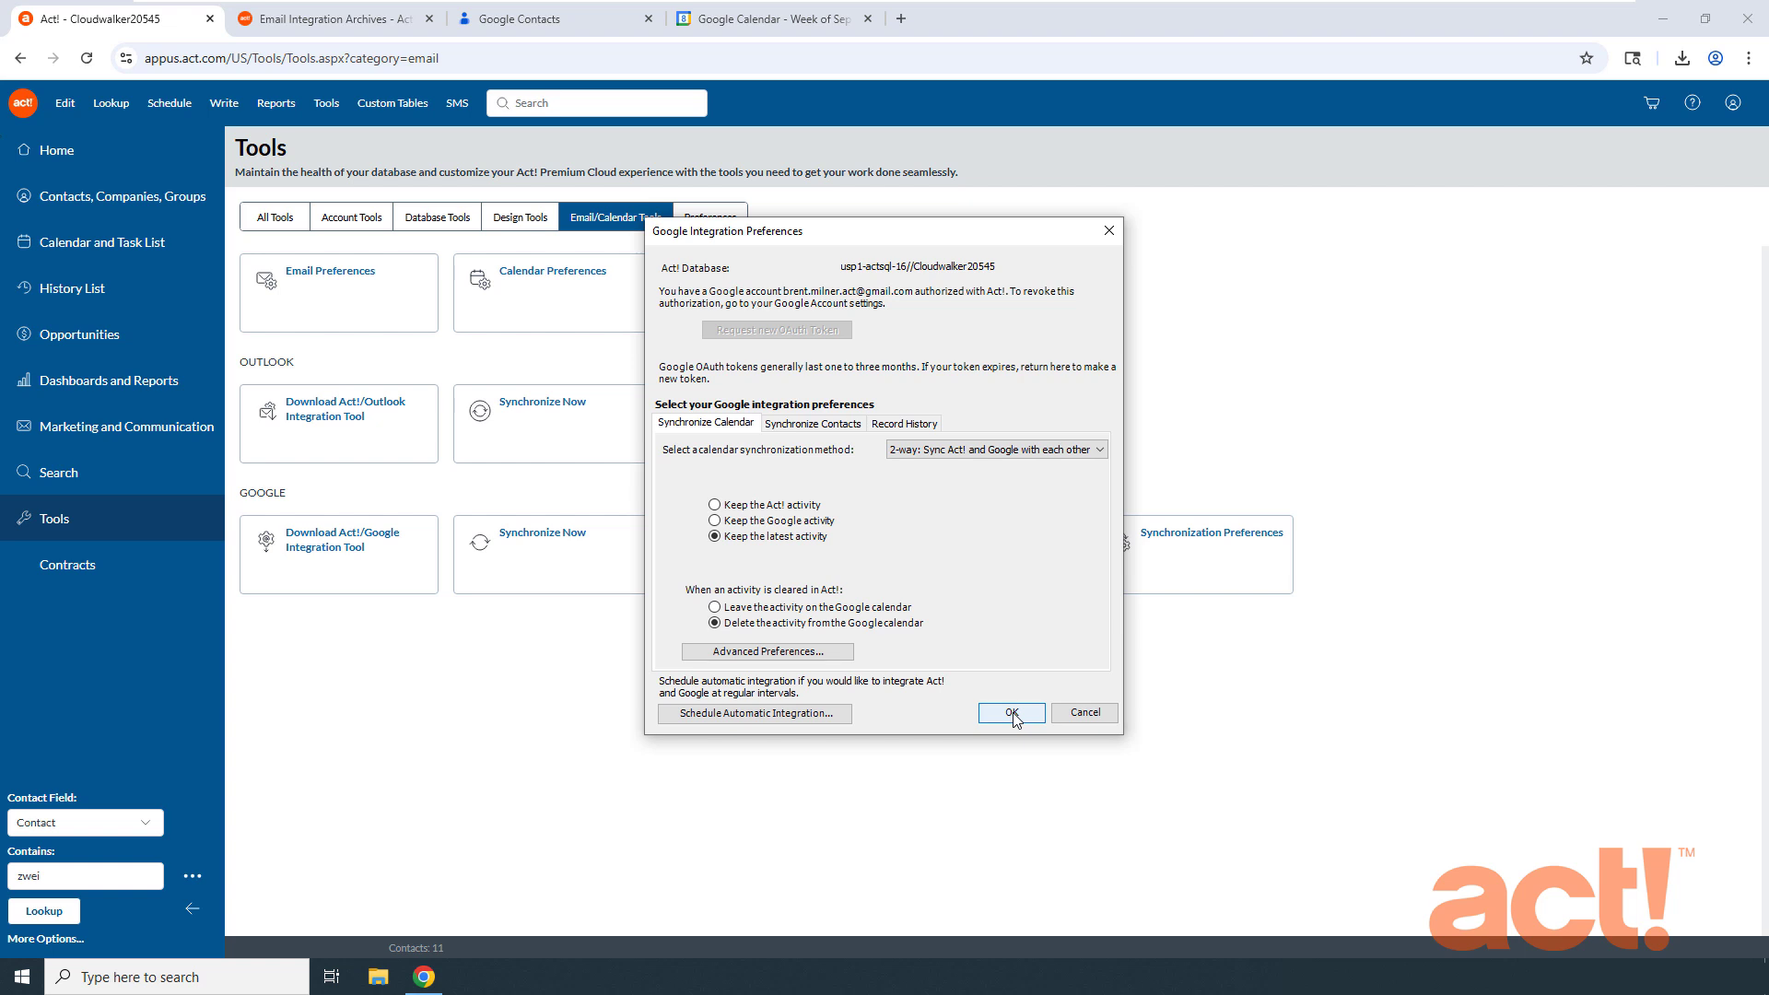
click(1013, 716)
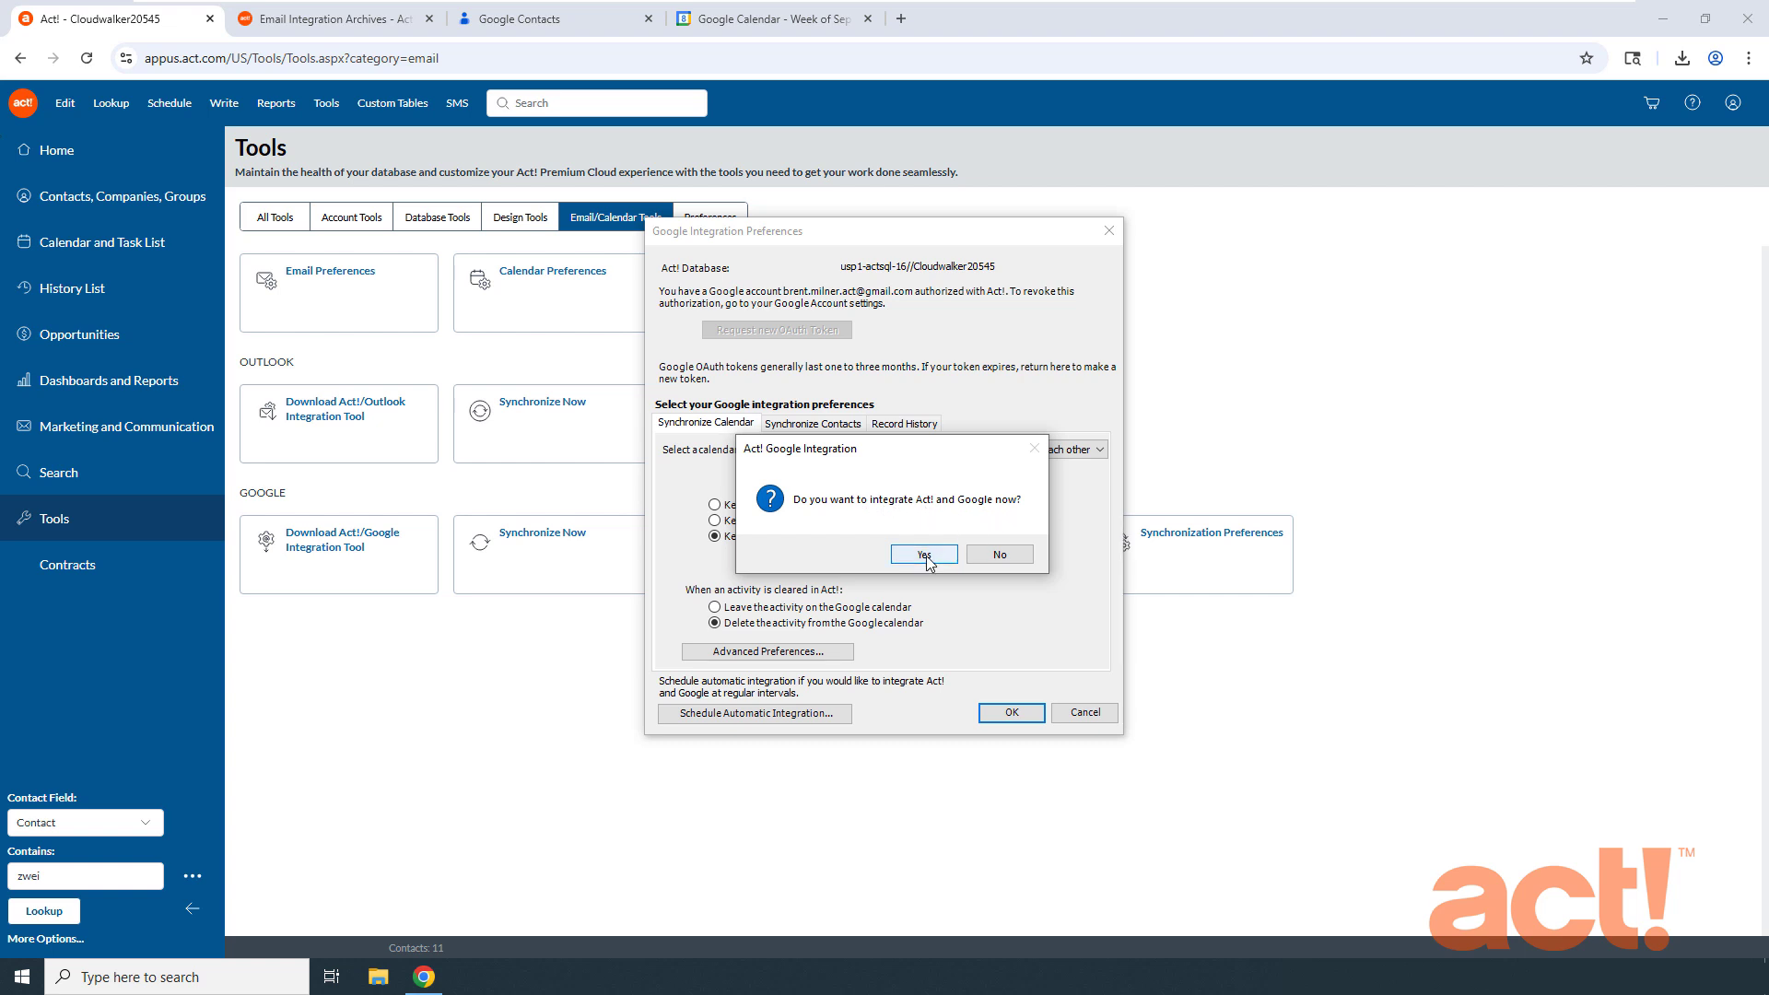
click(1000, 555)
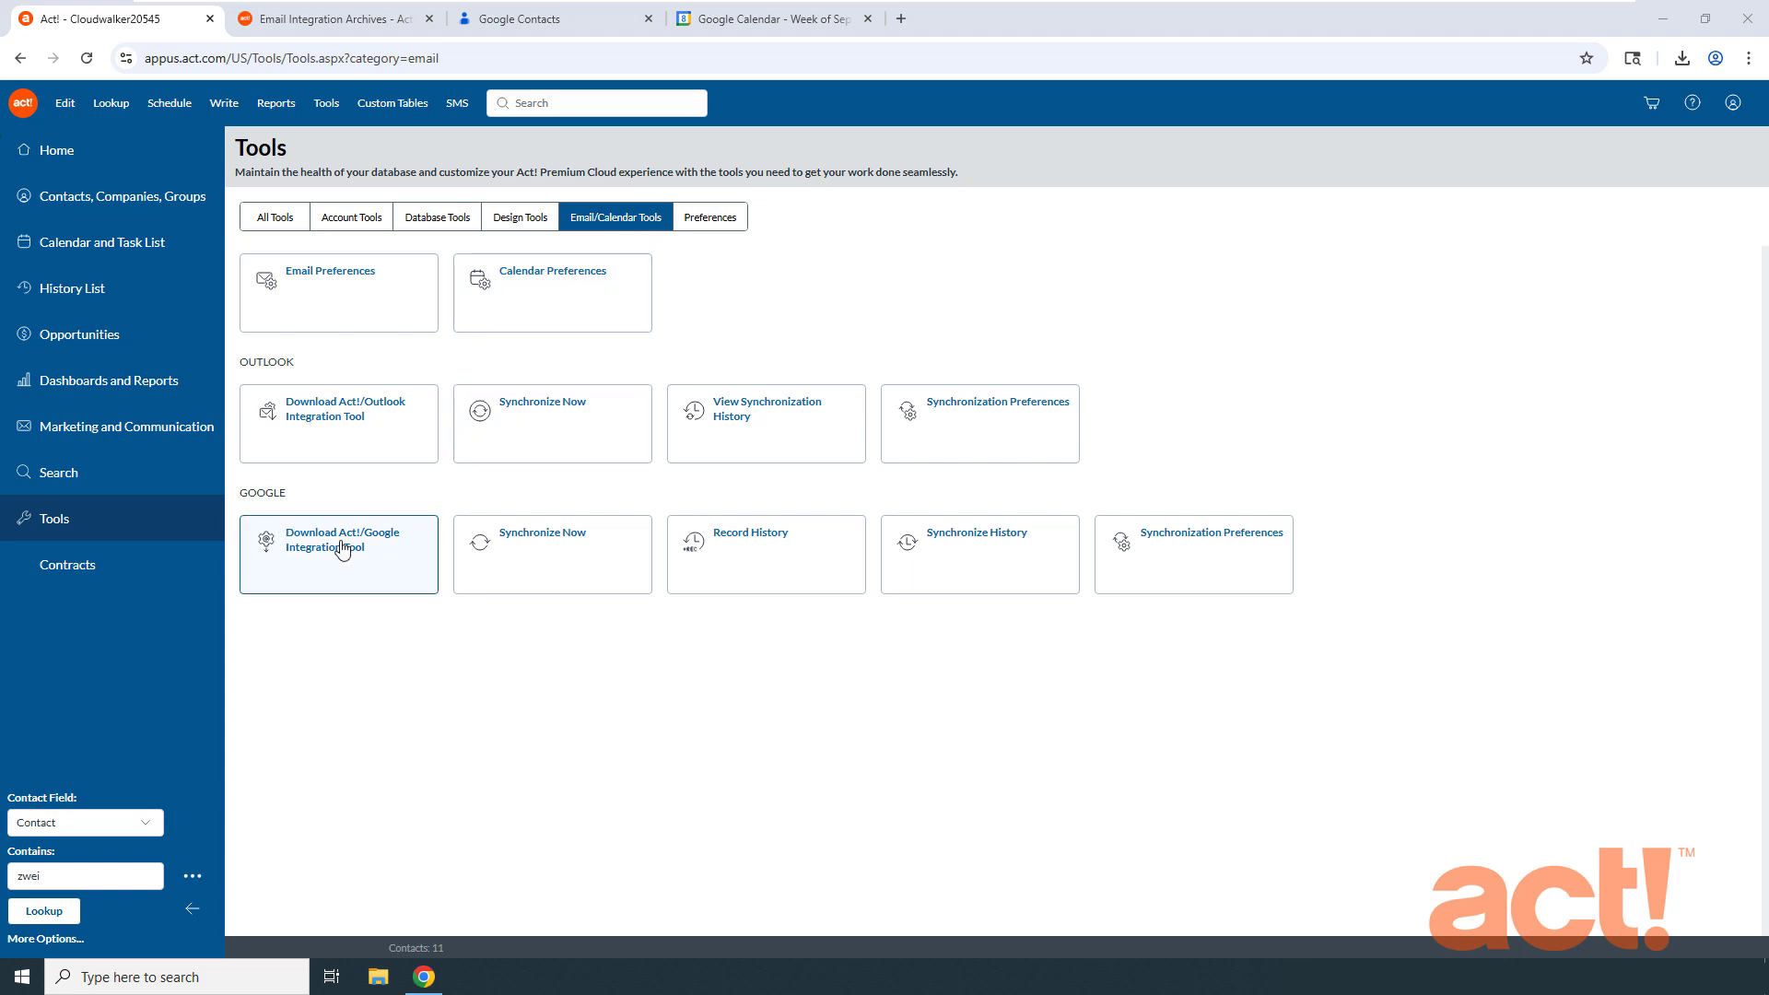
Start the Google Synchronize Now process and check the hidden background programs in the system tray
click(541, 563)
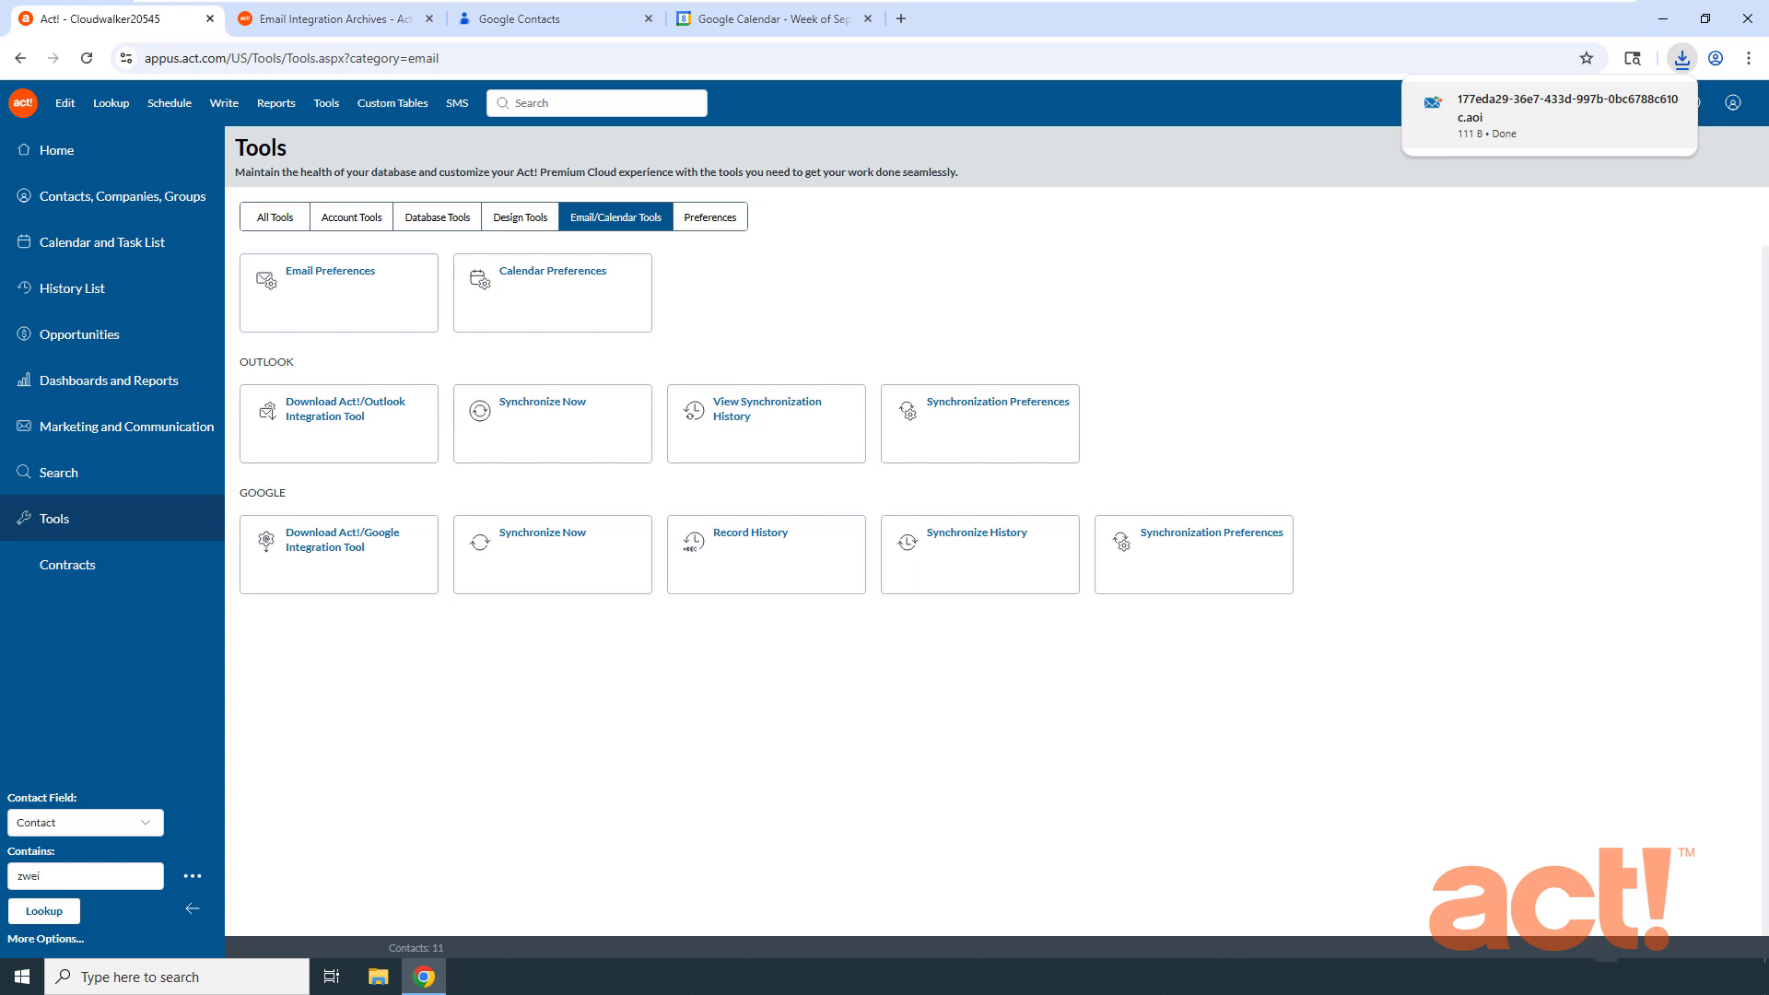
click(1606, 975)
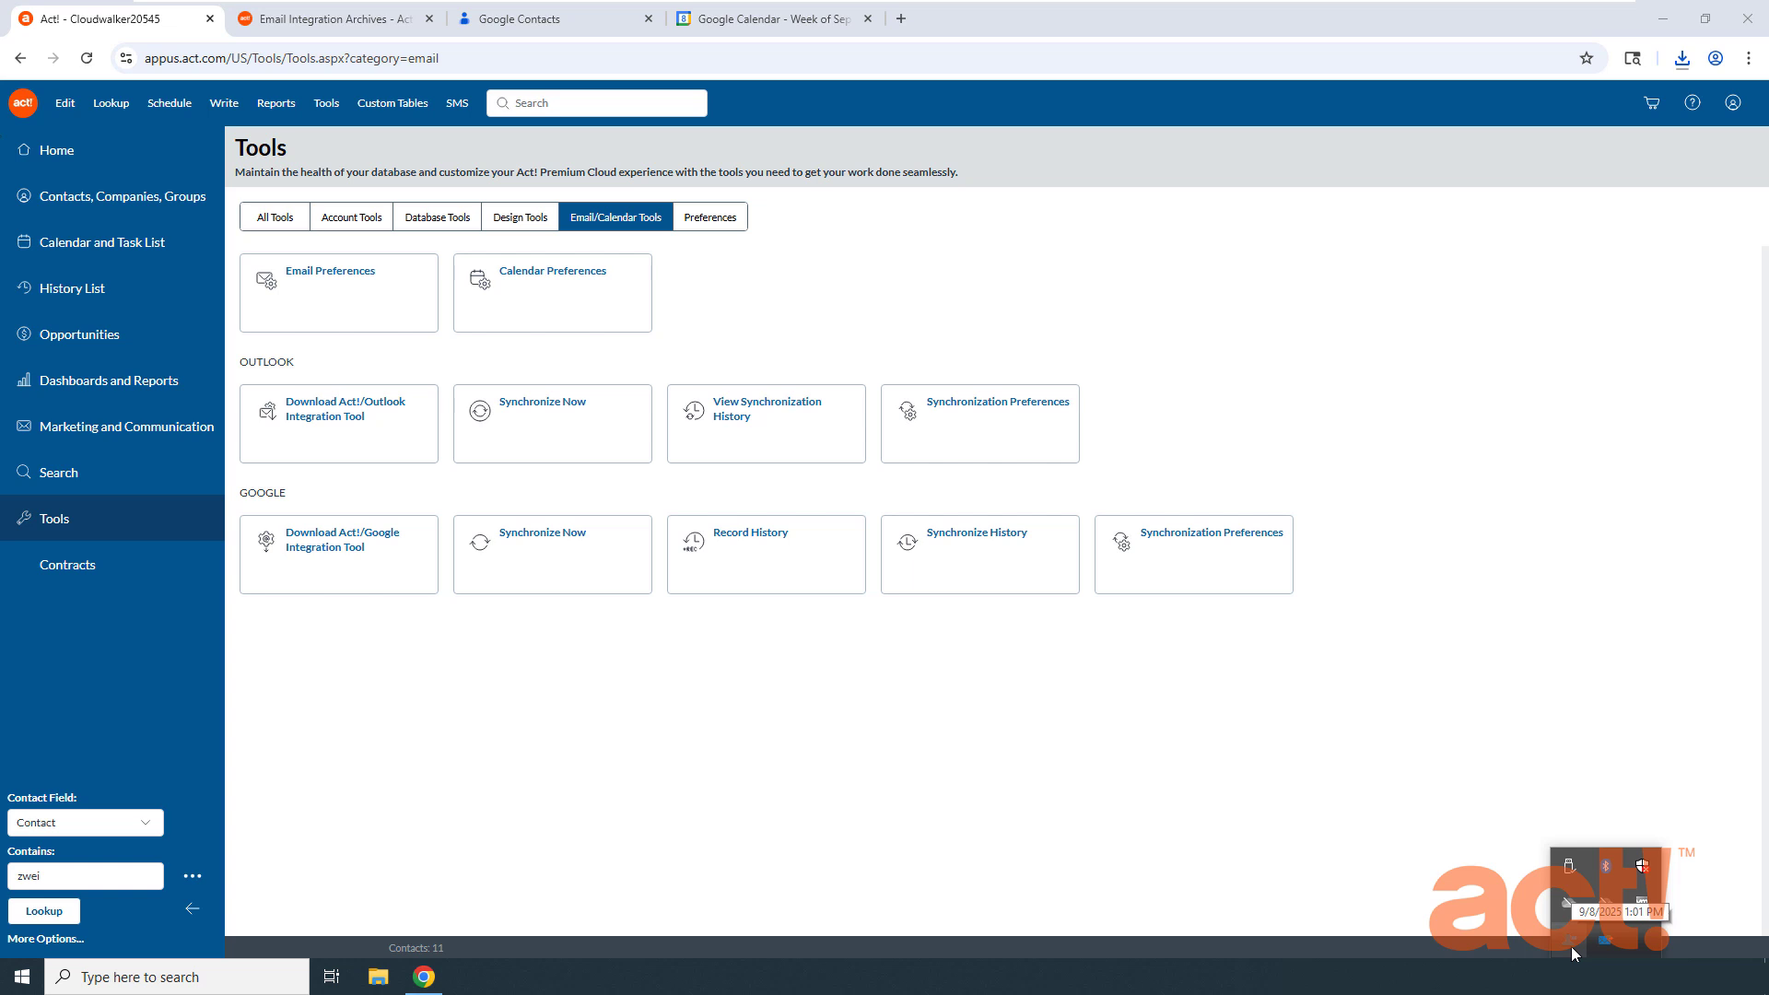
click(1395, 812)
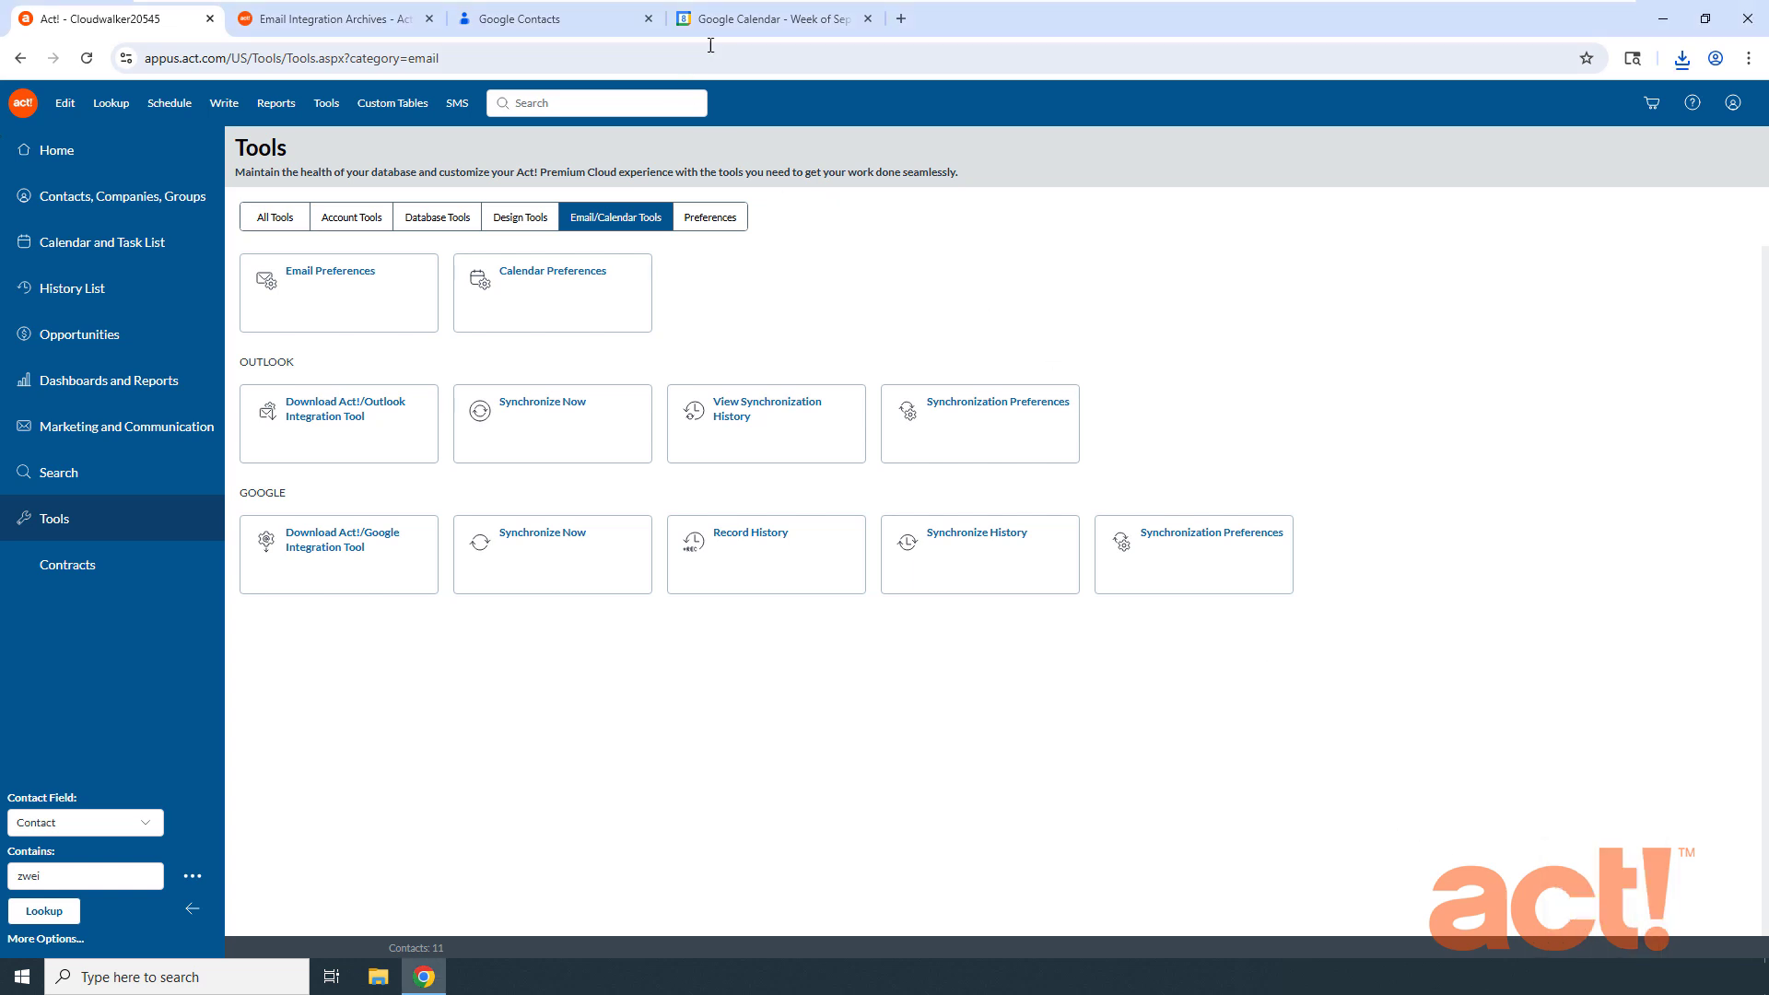
Close the existing Google Calendar page and open a fresh Google Calendar from Google Contacts
middle_click(727, 18)
click(590, 19)
click(1693, 110)
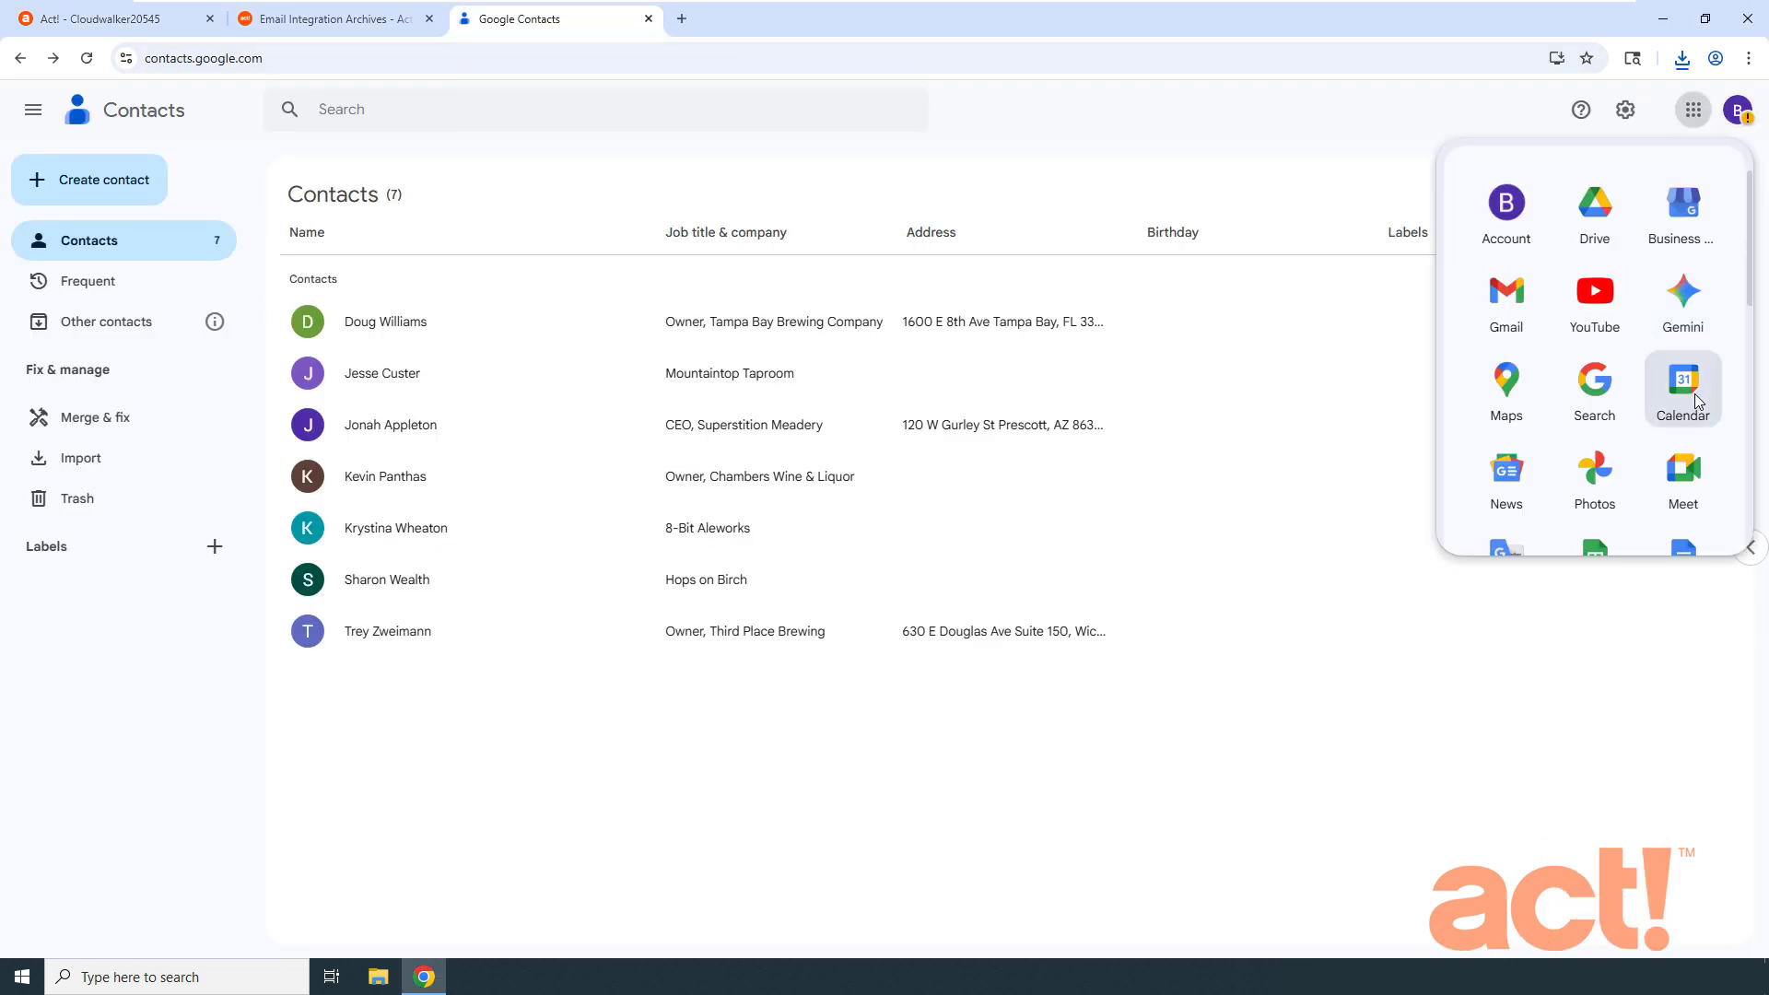
click(1695, 395)
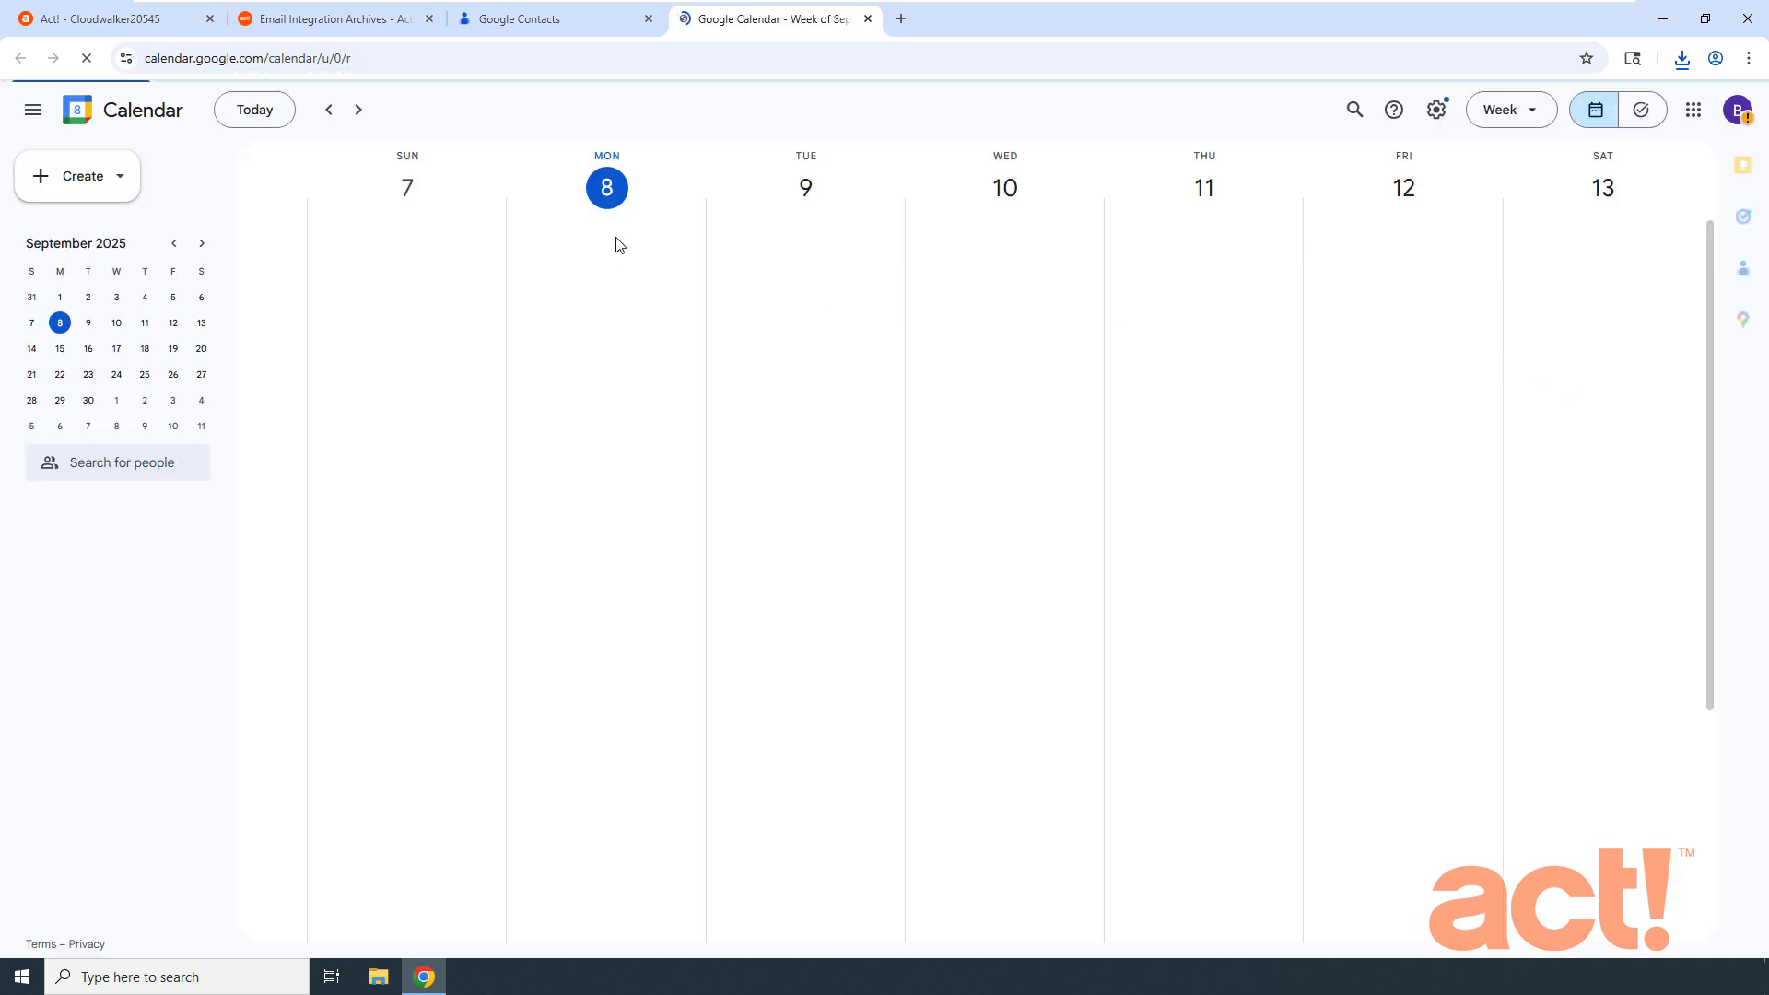